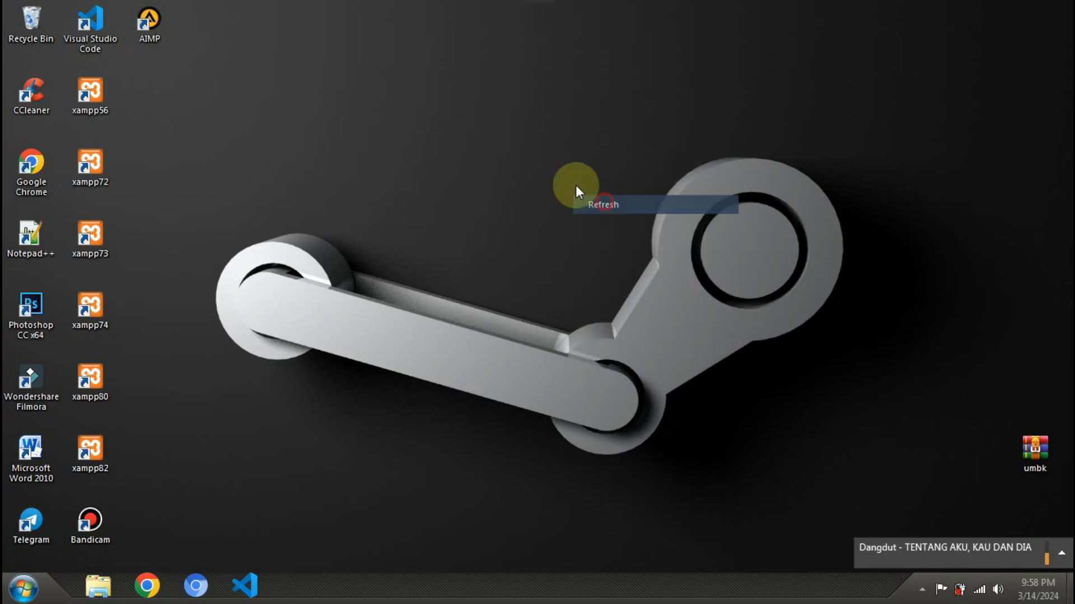
Launch the xampp72 control panel and start the MySQL and Apache modules
{"action": "left_click", "coordinate": [526, 167]}
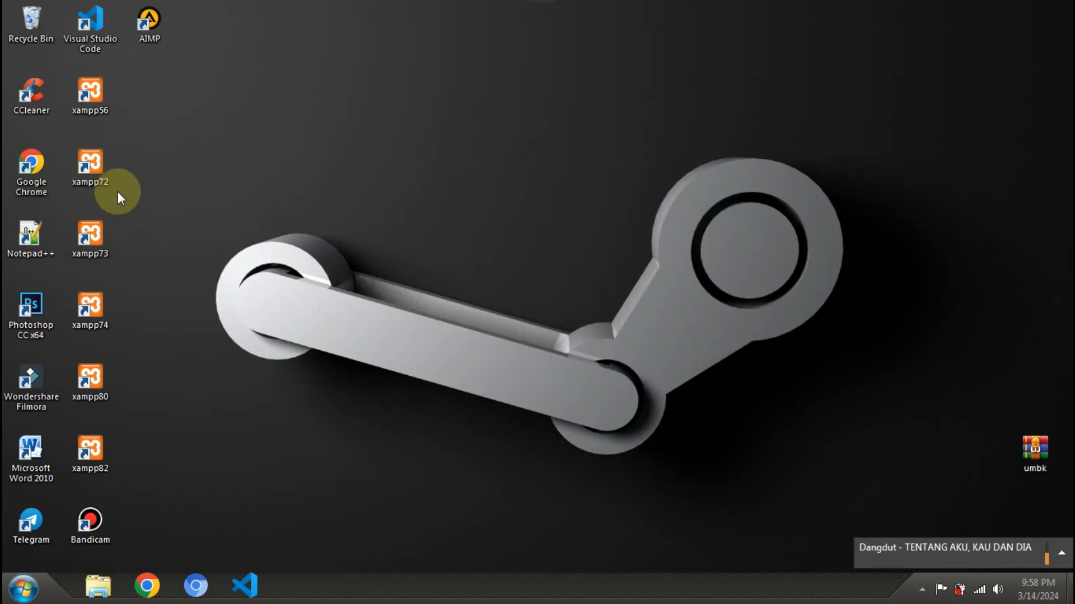
{"action": "double_click", "coordinate": [103, 181]}
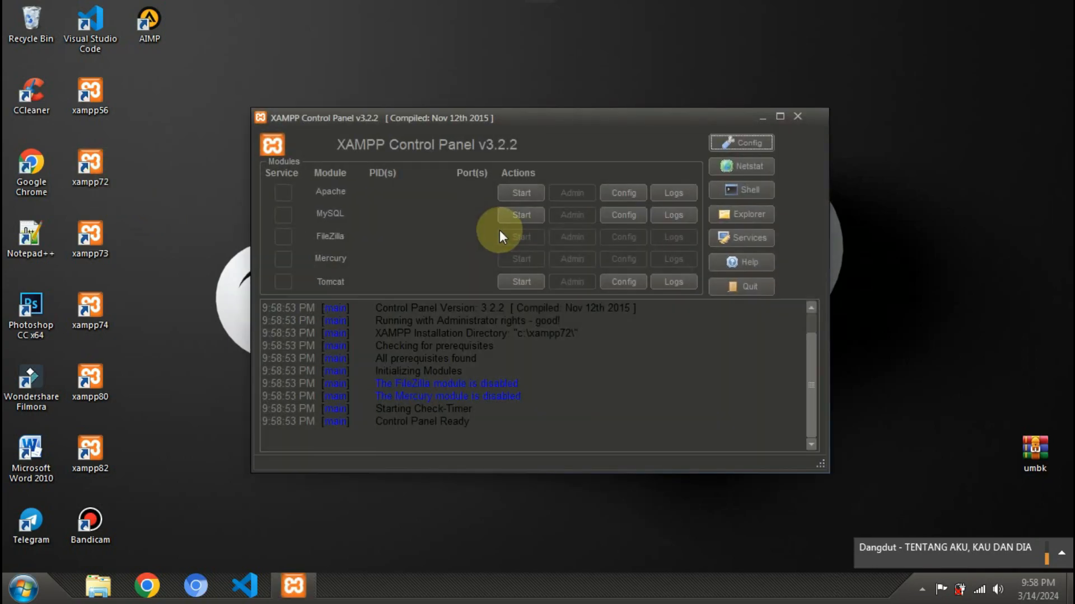
{"action": "left_click", "coordinate": [520, 215]}
{"action": "left_click", "coordinate": [529, 194]}
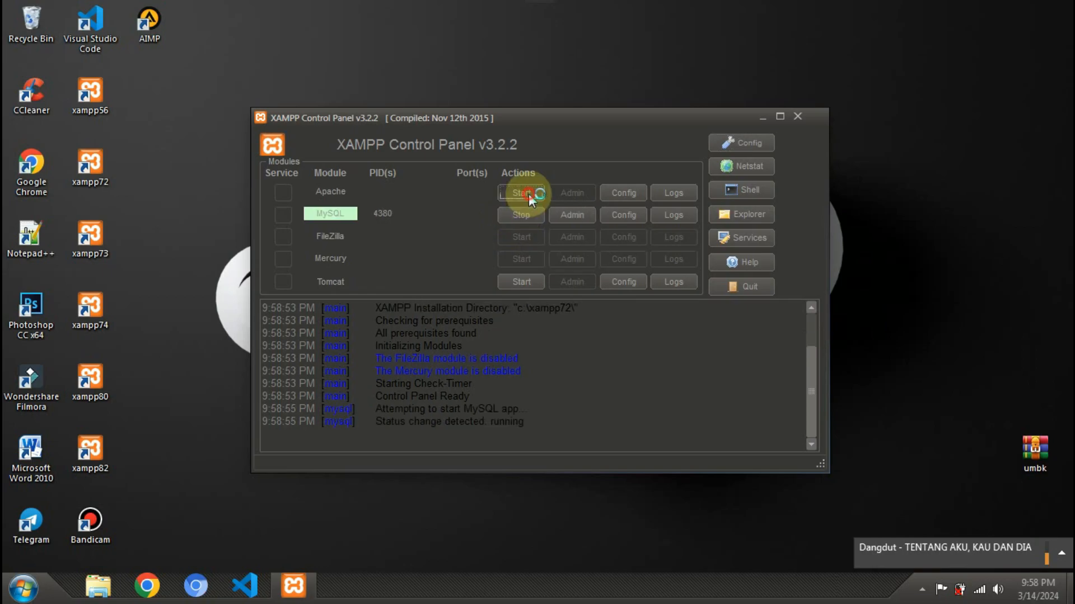
Switch to Chrome, load the localhost dashboard and open its PHPInfo page
{"action": "left_click", "coordinate": [151, 586]}
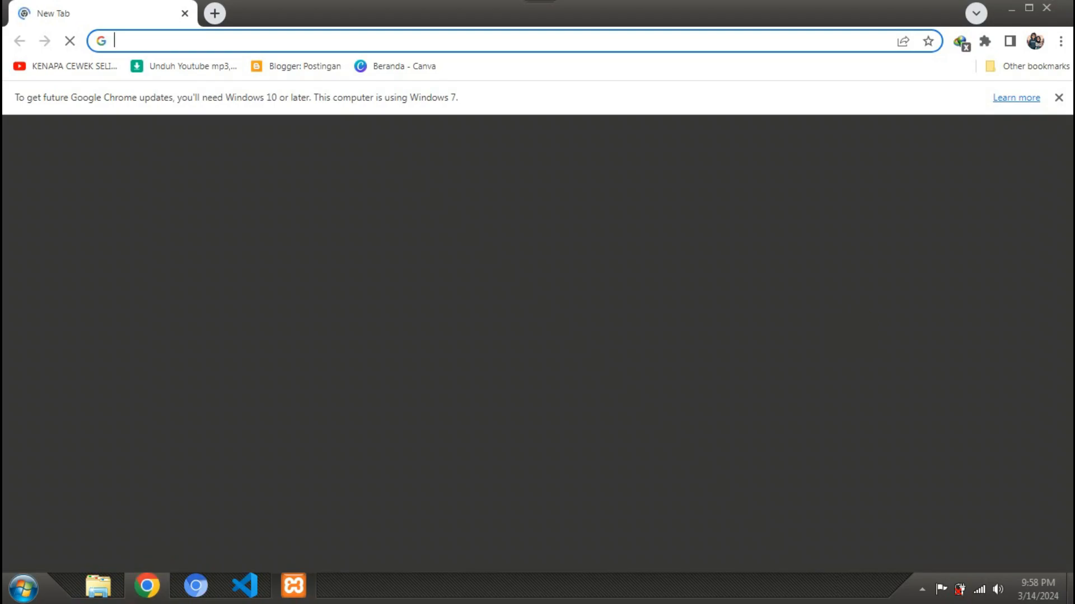
{"action": "left_click", "coordinate": [1058, 97]}
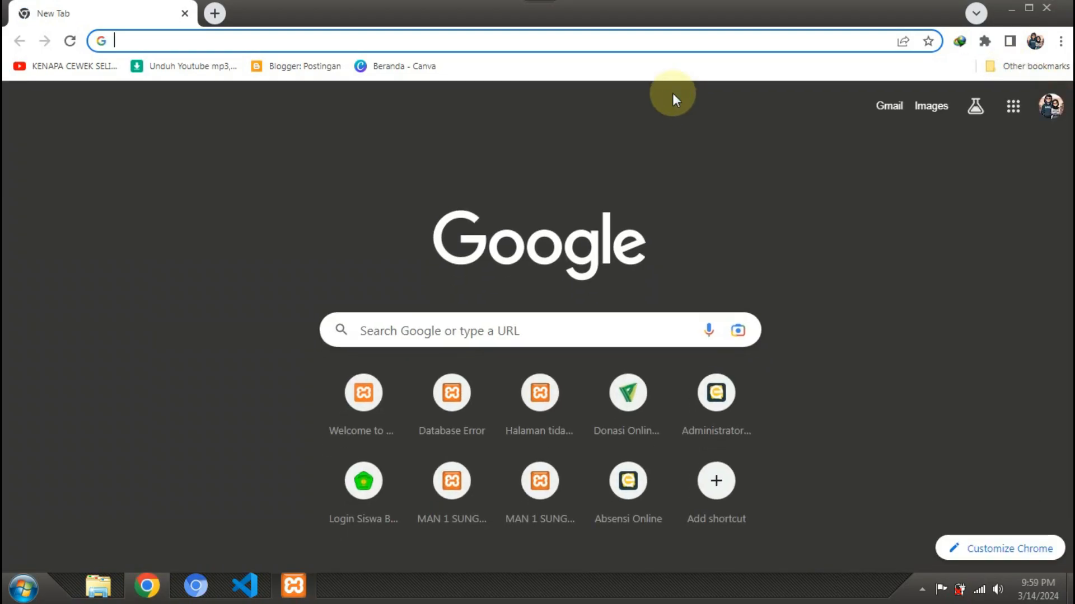
{"action": "type", "text": "lo"}
{"action": "key", "text": "Return"}
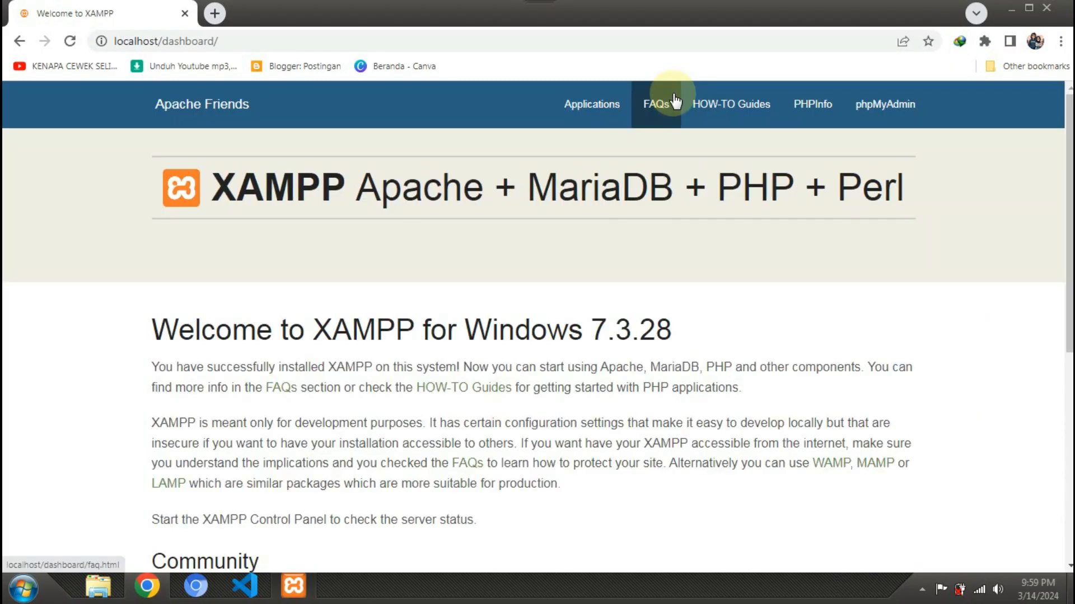
{"action": "left_click", "coordinate": [826, 110]}
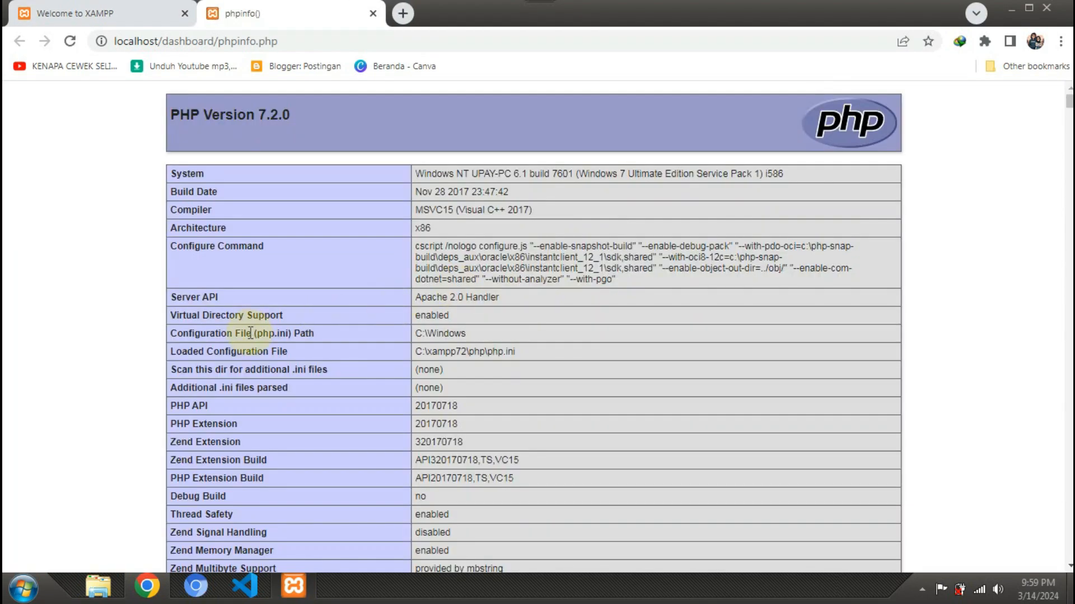
Examine the build date, compiler, architecture and Zend Extension Build entries on the PHP information page
{"action": "triple_click", "coordinate": [534, 191]}
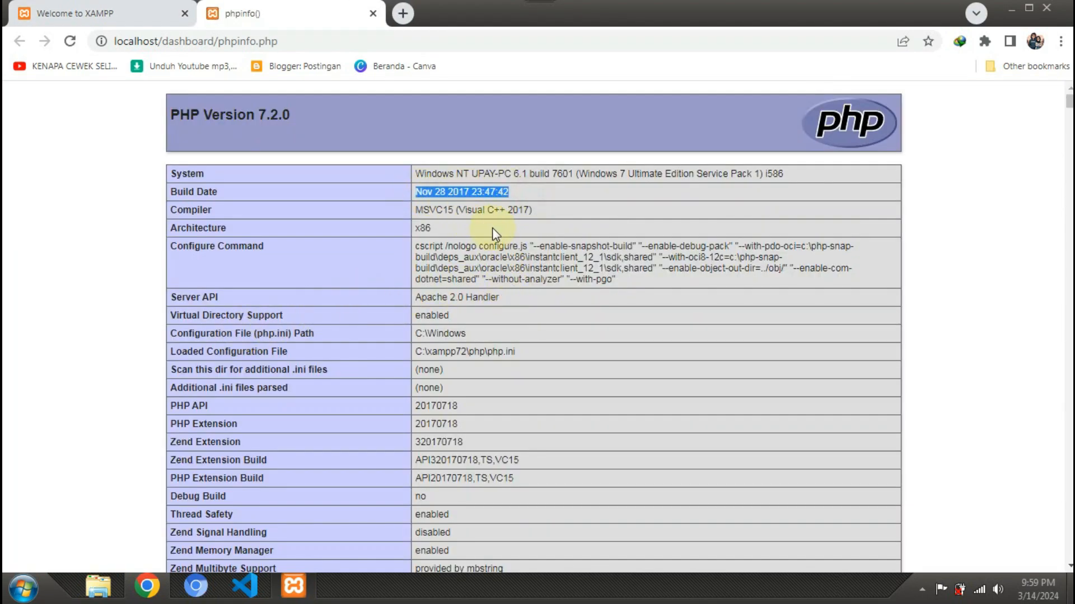
{"action": "left_click_drag", "start_coordinate": [546, 215], "coordinate": [414, 210]}
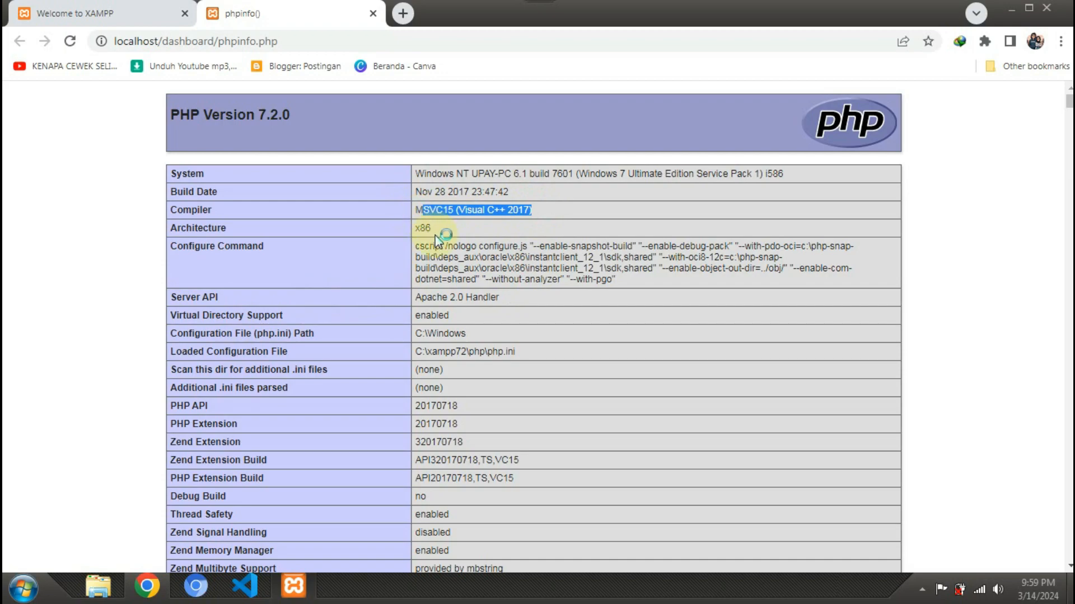
{"action": "double_click", "coordinate": [421, 228]}
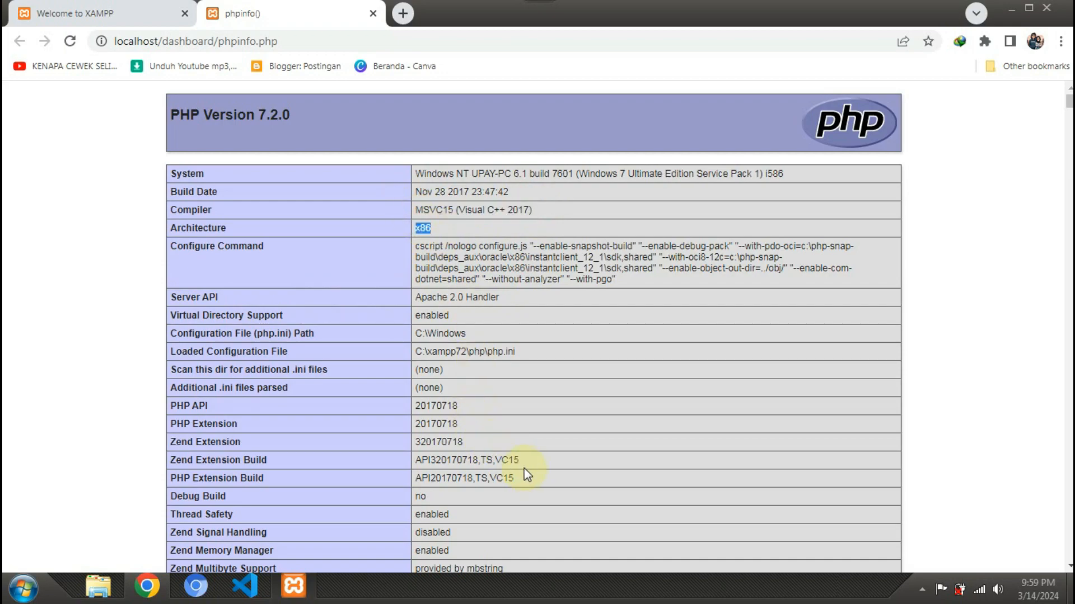
{"action": "left_click_drag", "start_coordinate": [508, 460], "coordinate": [492, 461]}
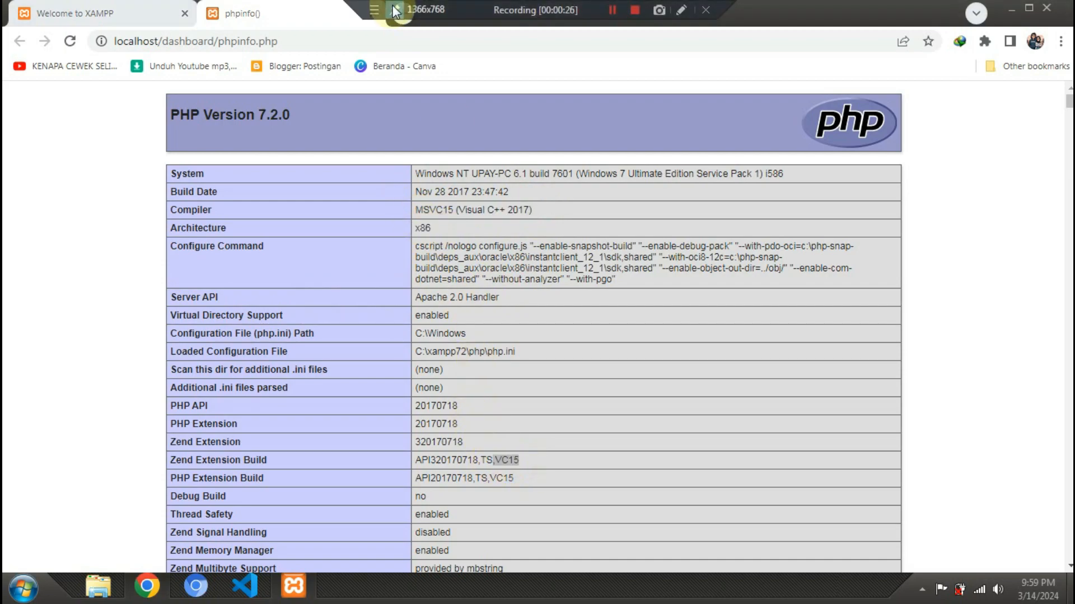
Search for "ioncube loader" in a new tab and open the Windows downloads list on the ionCube loaders page
{"action": "left_click", "coordinate": [403, 14]}
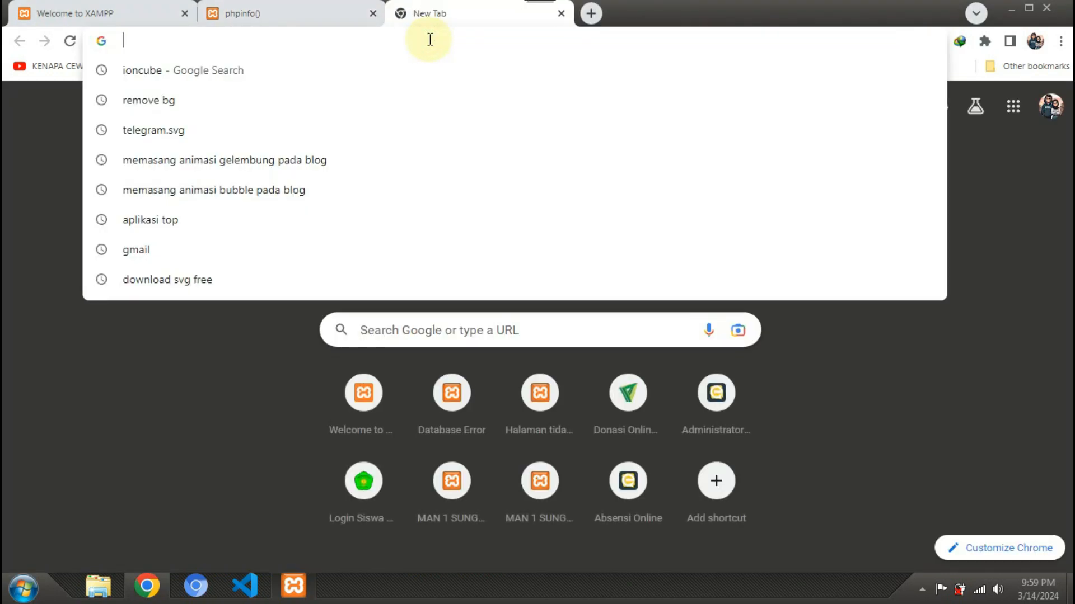
{"action": "type", "text": "ioncube"}
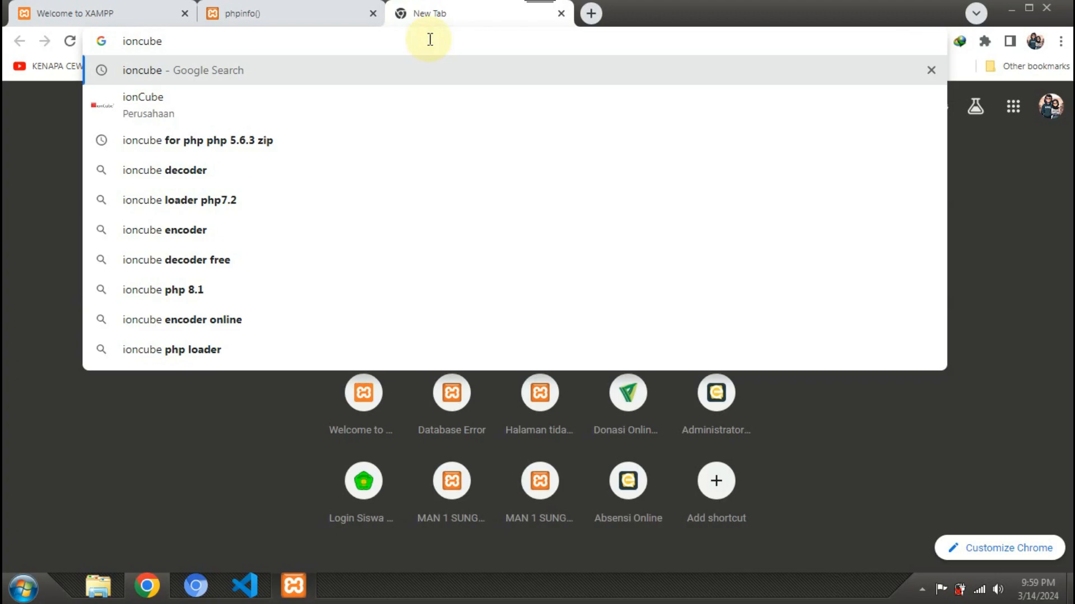
{"action": "type", "text": " loader"}
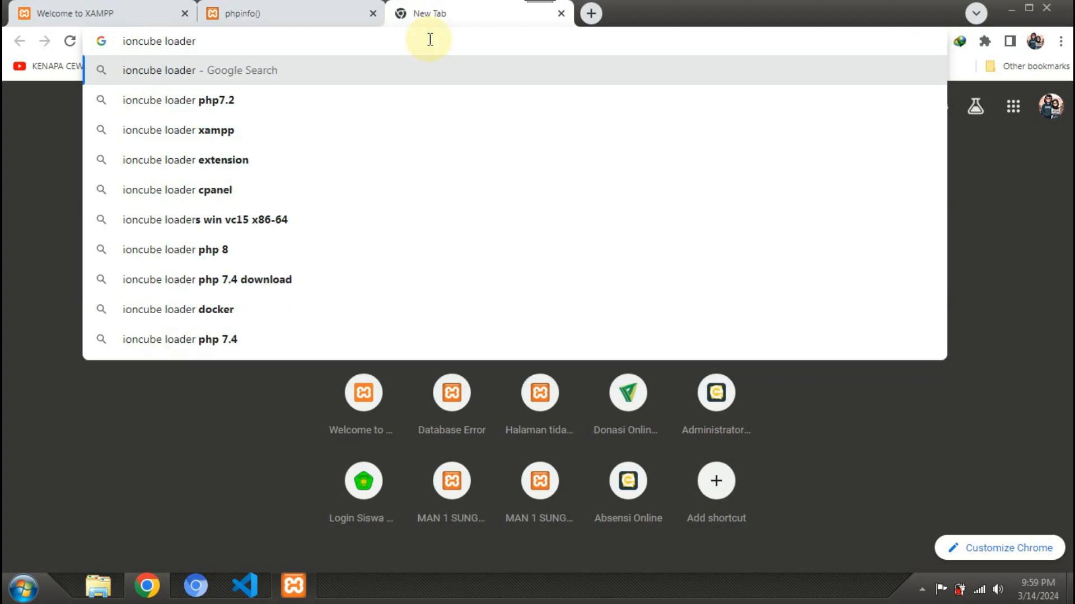
{"action": "key", "text": "Return"}
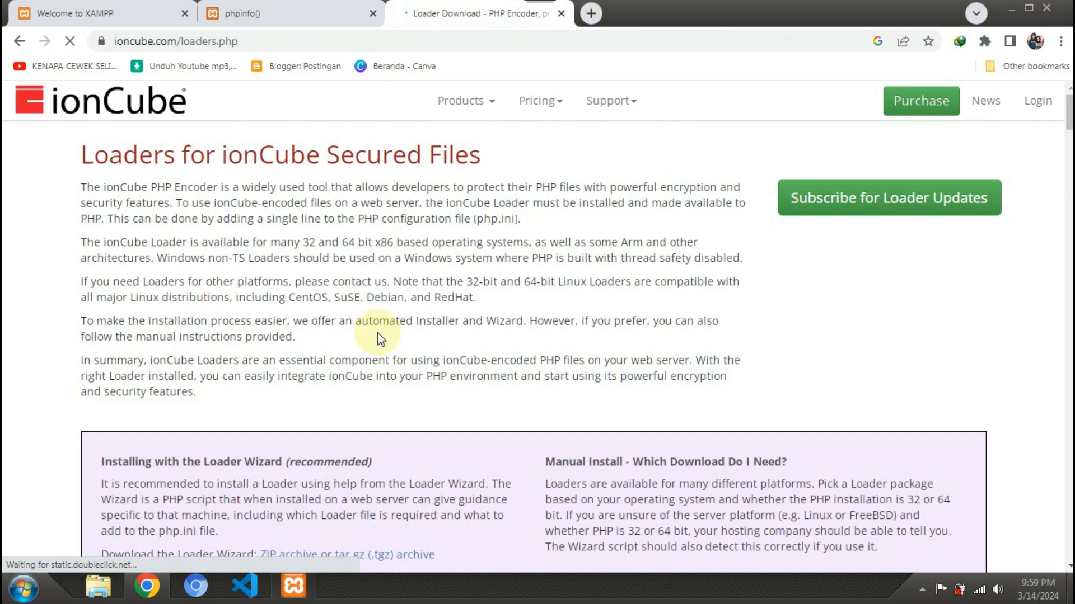
{"action": "scroll", "coordinate": [377, 333], "scroll_direction": "down", "scroll_amount": 10}
{"action": "scroll", "coordinate": [454, 314], "scroll_direction": "down", "scroll_amount": 10}
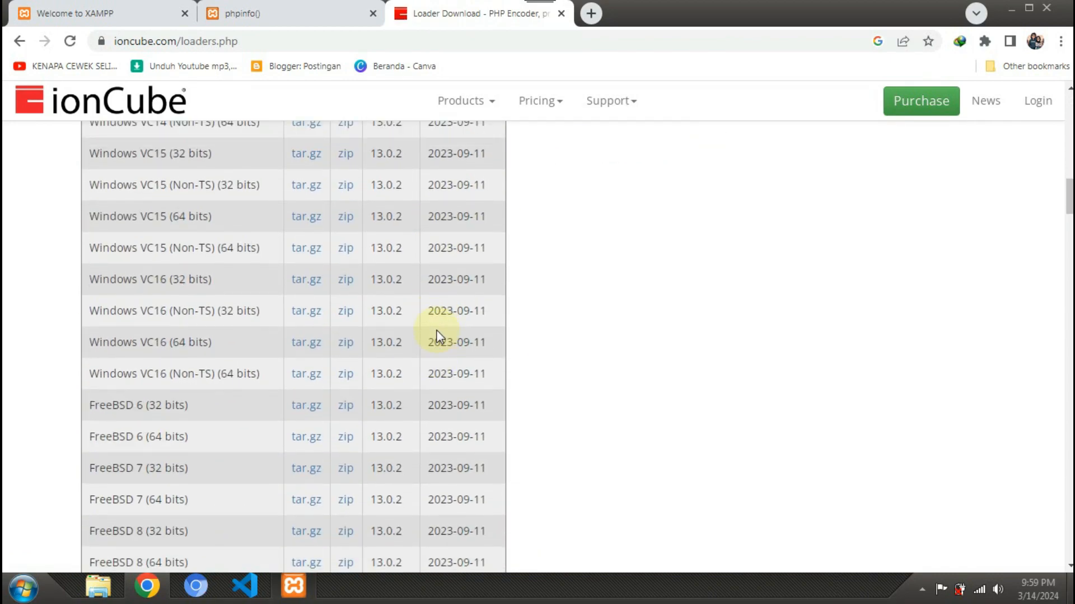
Compare the Windows VC15 loader entries with the compiler and architecture values on the PHP information page
{"action": "left_click_drag", "start_coordinate": [84, 216], "coordinate": [167, 216]}
{"action": "left_click", "coordinate": [243, 19]}
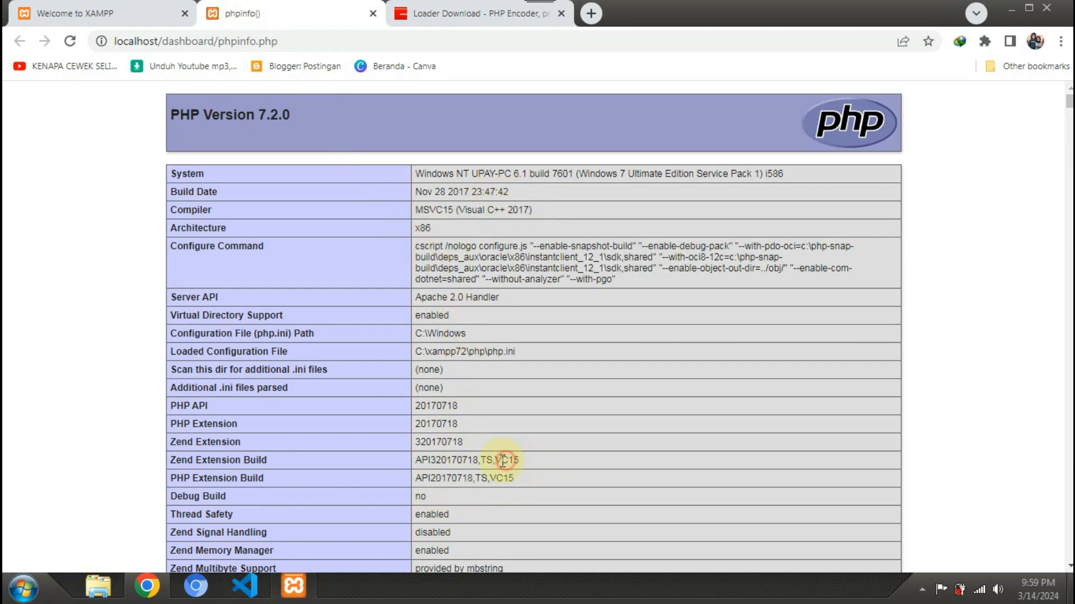
{"action": "left_click_drag", "start_coordinate": [417, 208], "coordinate": [454, 209]}
{"action": "left_click", "coordinate": [415, 3]}
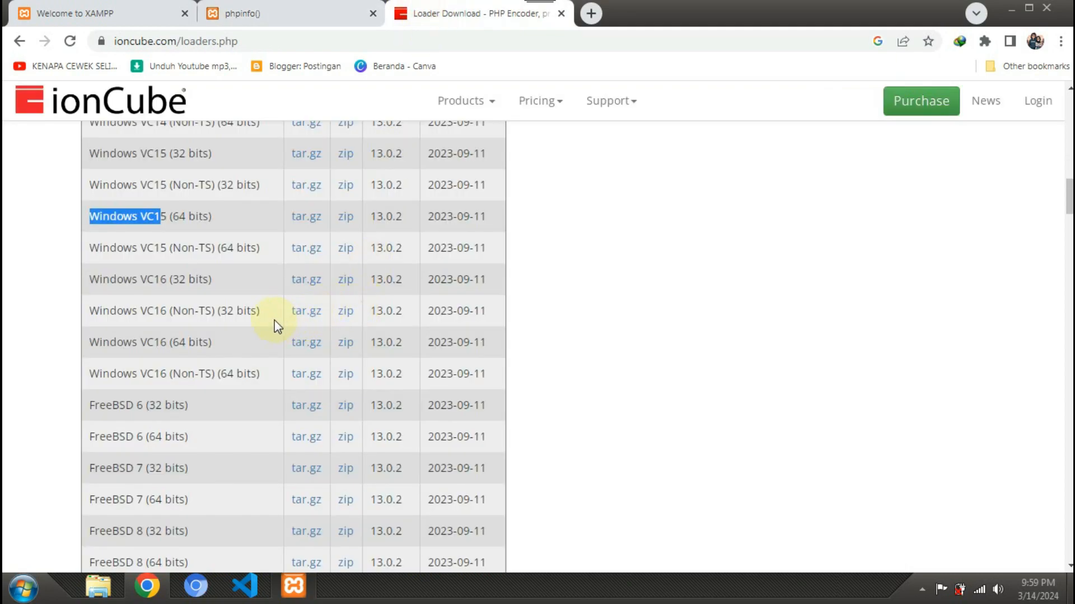
{"action": "scroll", "coordinate": [271, 319], "scroll_direction": "up", "scroll_amount": 1}
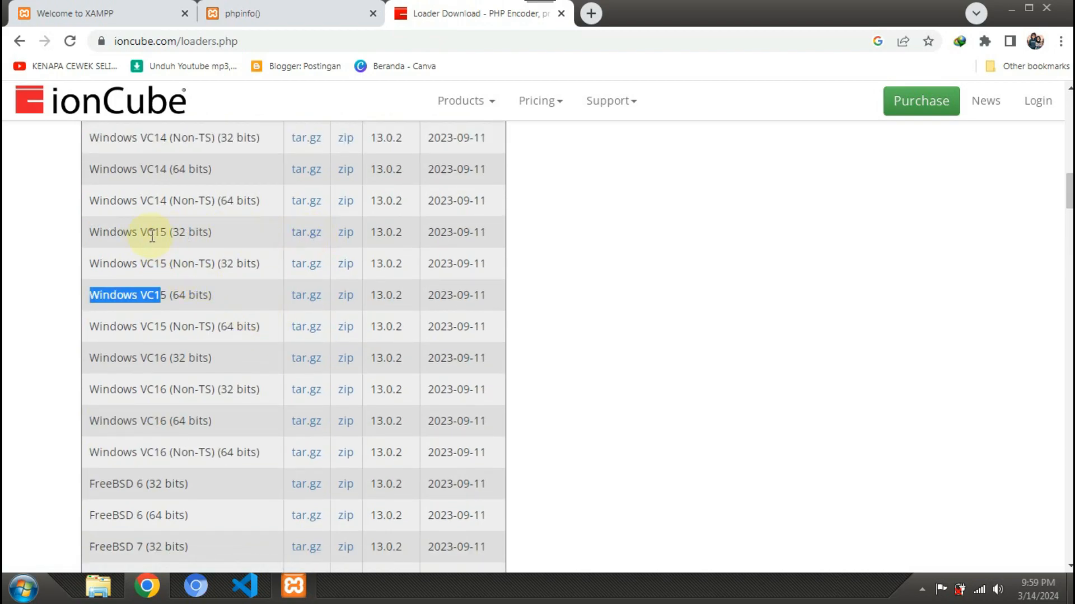
{"action": "left_click", "coordinate": [124, 7]}
{"action": "left_click", "coordinate": [227, 7]}
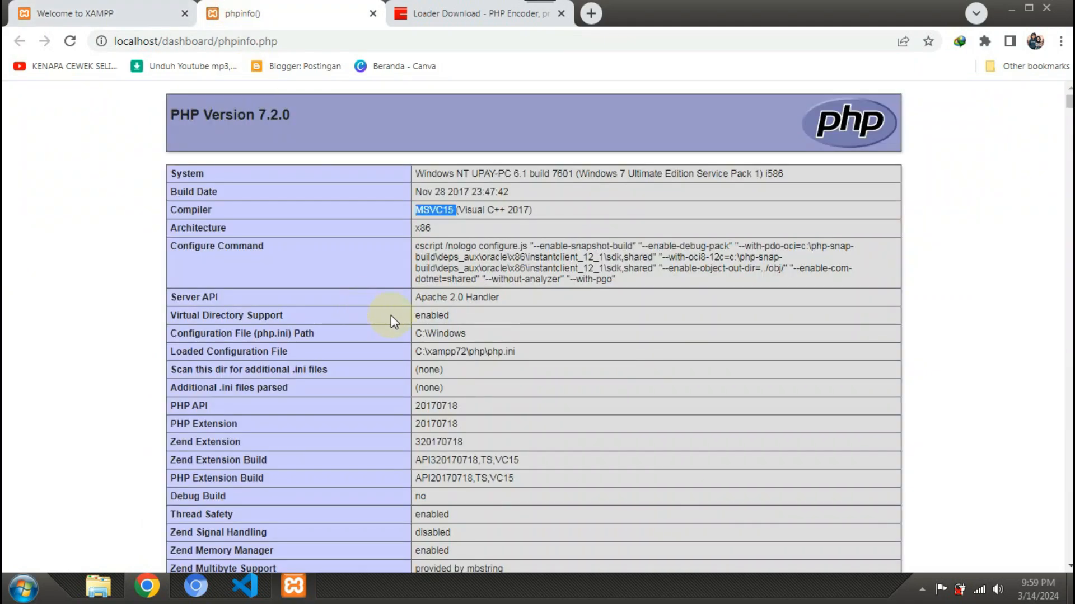
{"action": "left_click_drag", "start_coordinate": [429, 228], "coordinate": [406, 235]}
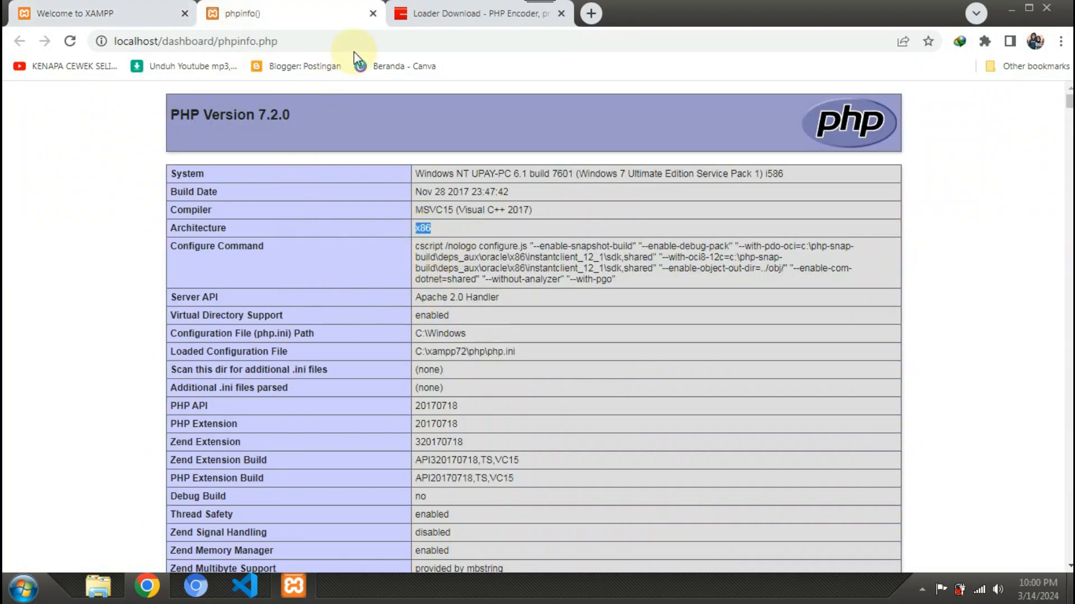
{"action": "left_click", "coordinate": [441, 13]}
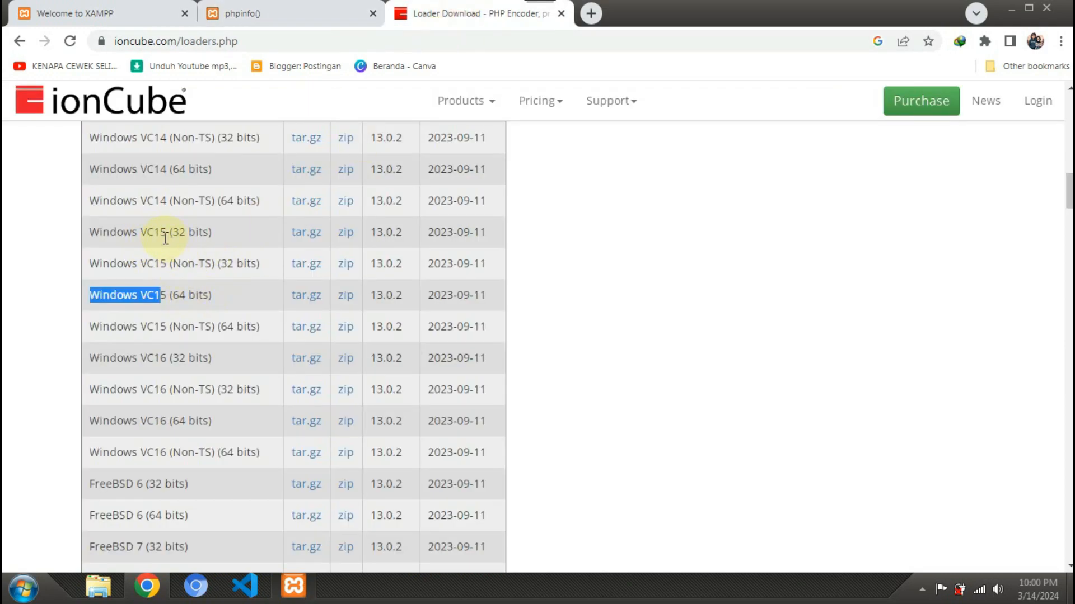
Download the zip of the Windows VC15 (32 bits) loader, declining update notifications with No thanks
{"action": "left_click", "coordinate": [343, 234]}
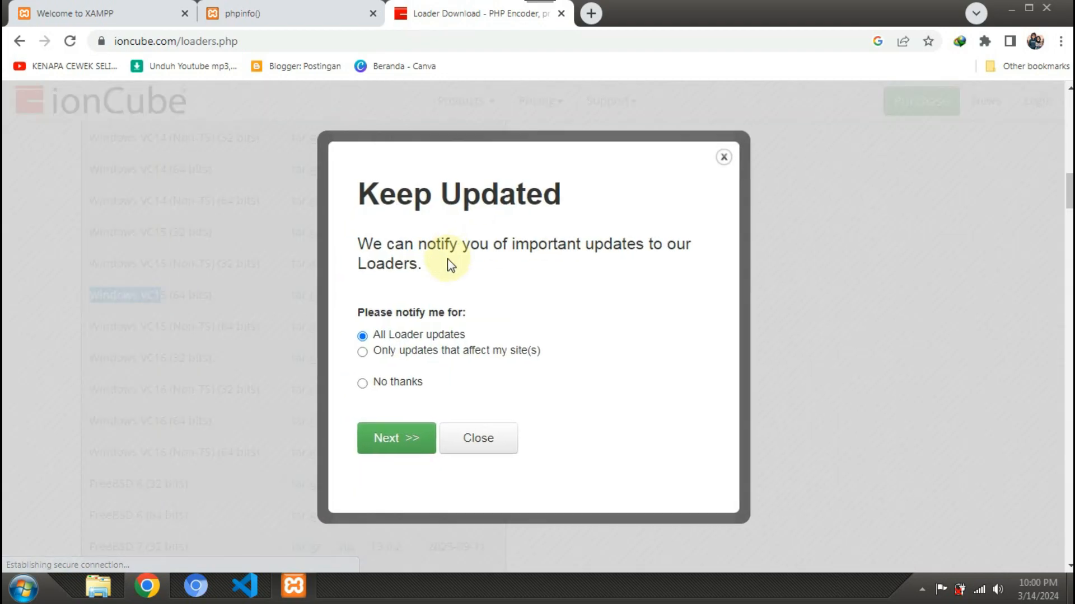
{"action": "left_click", "coordinate": [374, 385]}
{"action": "left_click", "coordinate": [419, 449]}
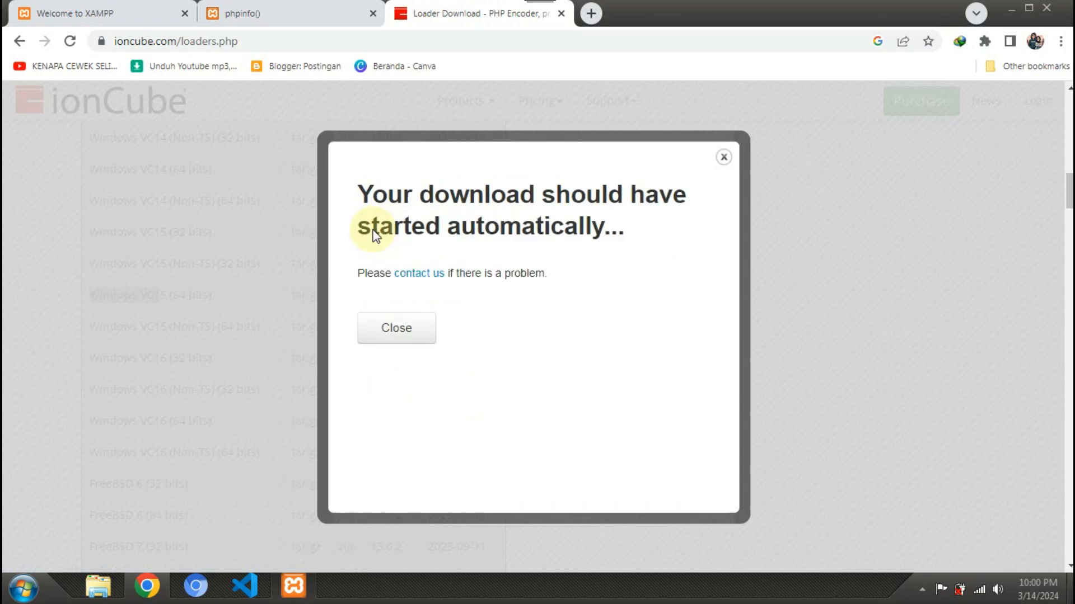
{"action": "left_click", "coordinate": [518, 363]}
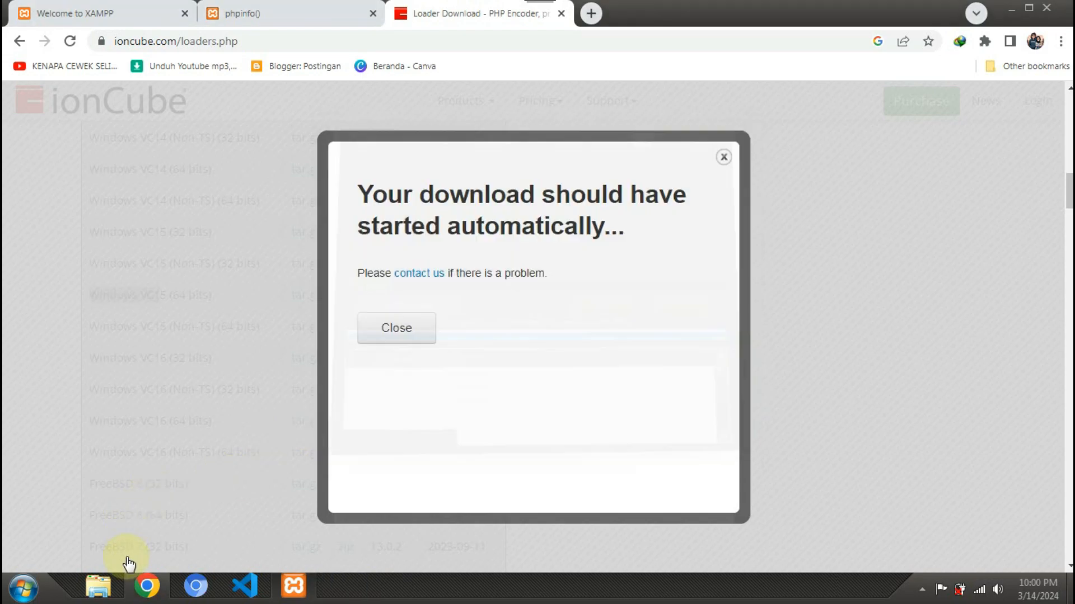
{"action": "left_click", "coordinate": [99, 585]}
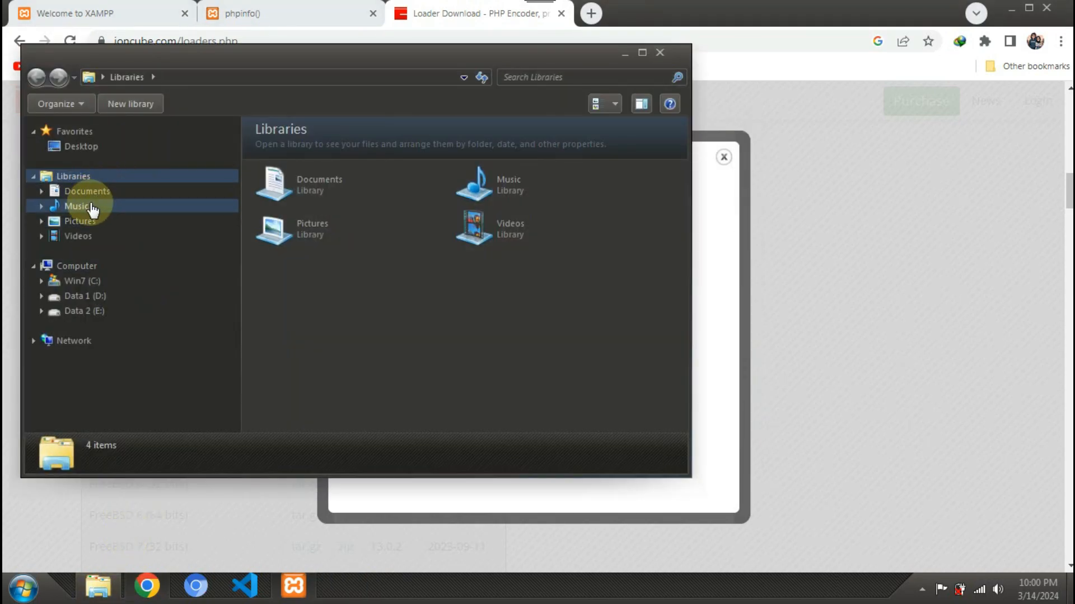
{"action": "left_click", "coordinate": [98, 193]}
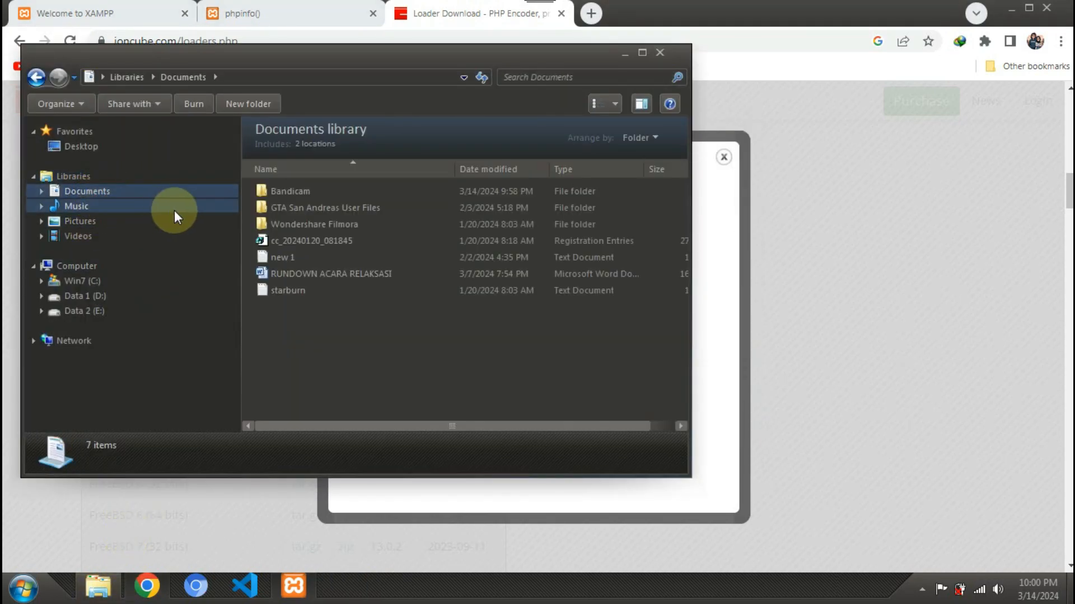
{"action": "left_click", "coordinate": [111, 220]}
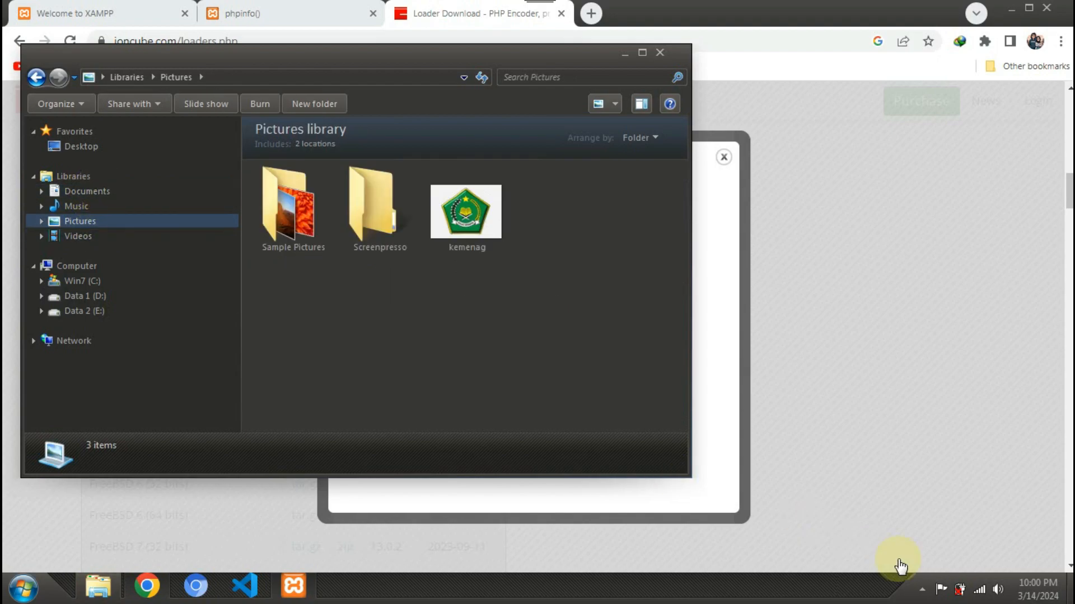
Open the download's folder from Internet Download Manager, cut the ioncube_loaders_win_vc15_x86 archive, and close the open windows
{"action": "left_click", "coordinate": [921, 590]}
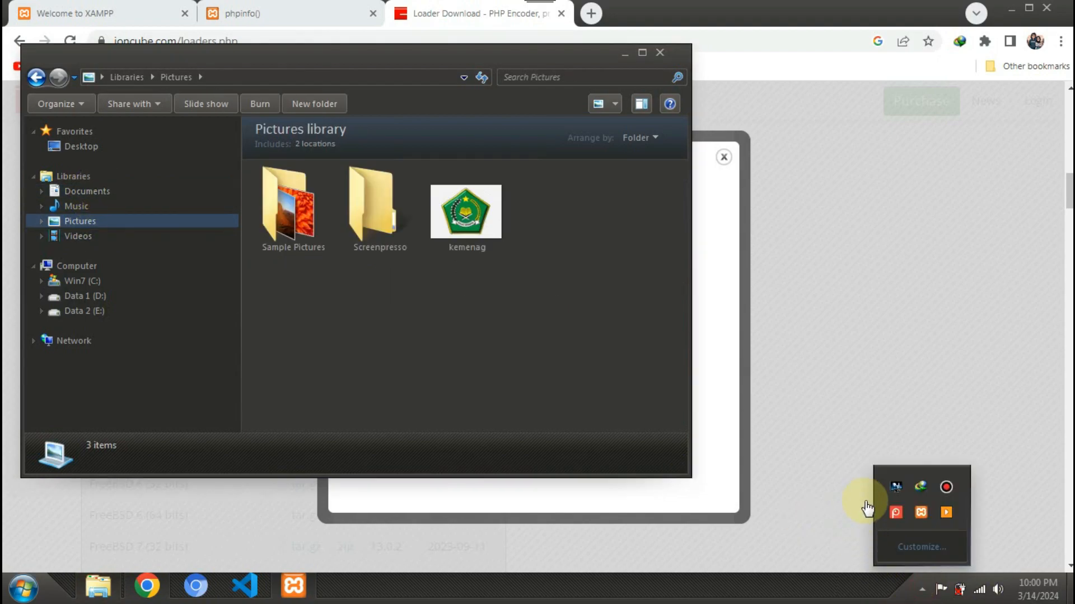
{"action": "left_click", "coordinate": [923, 485]}
{"action": "right_click", "coordinate": [417, 427]}
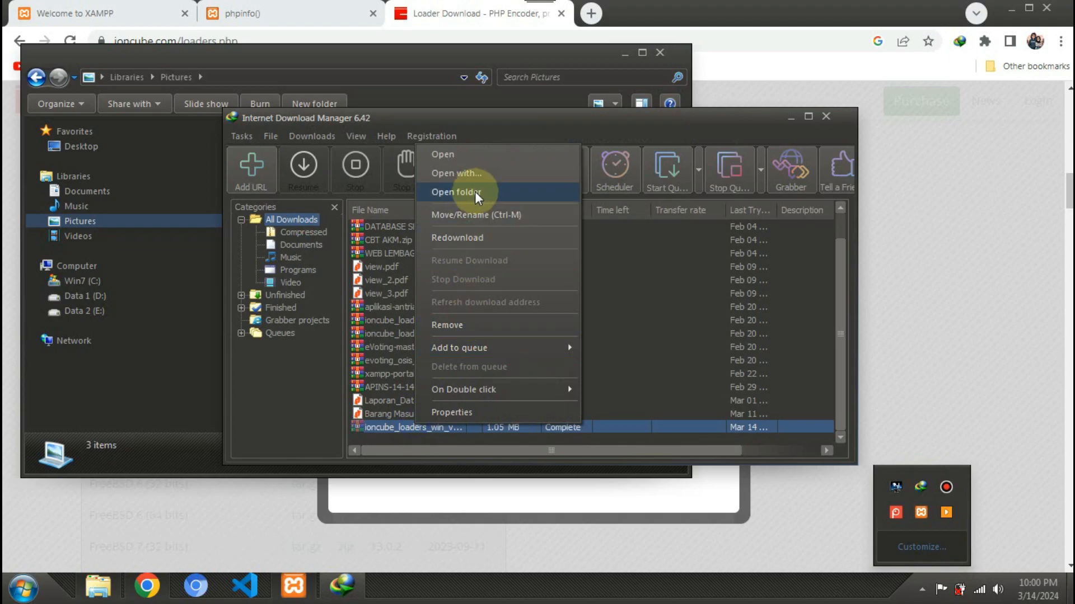
{"action": "left_click", "coordinate": [479, 193]}
{"action": "right_click", "coordinate": [422, 352]}
{"action": "left_click", "coordinate": [452, 237]}
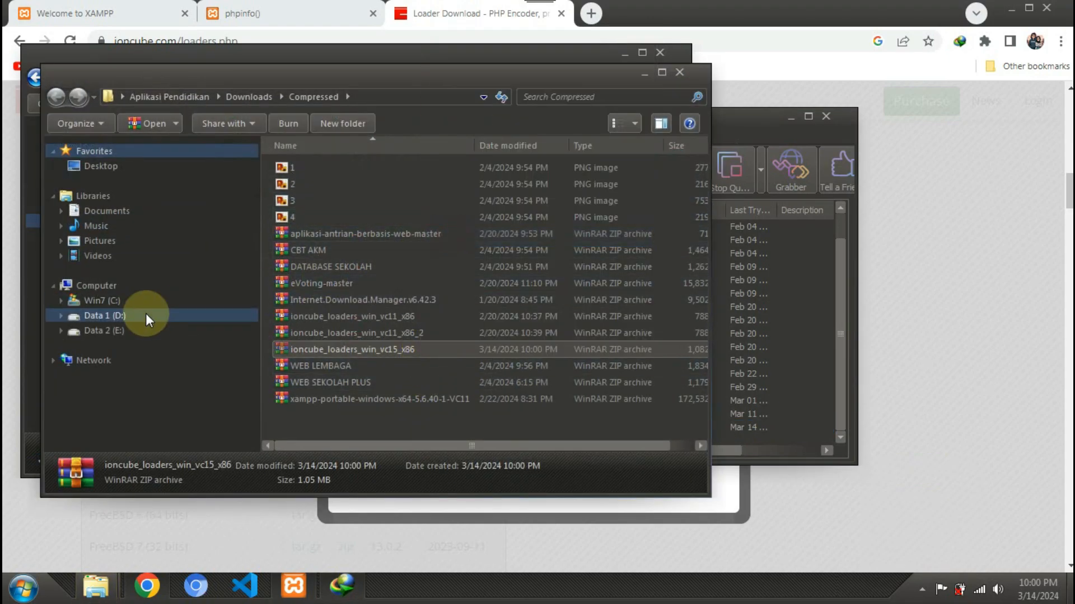
{"action": "left_click", "coordinate": [680, 72]}
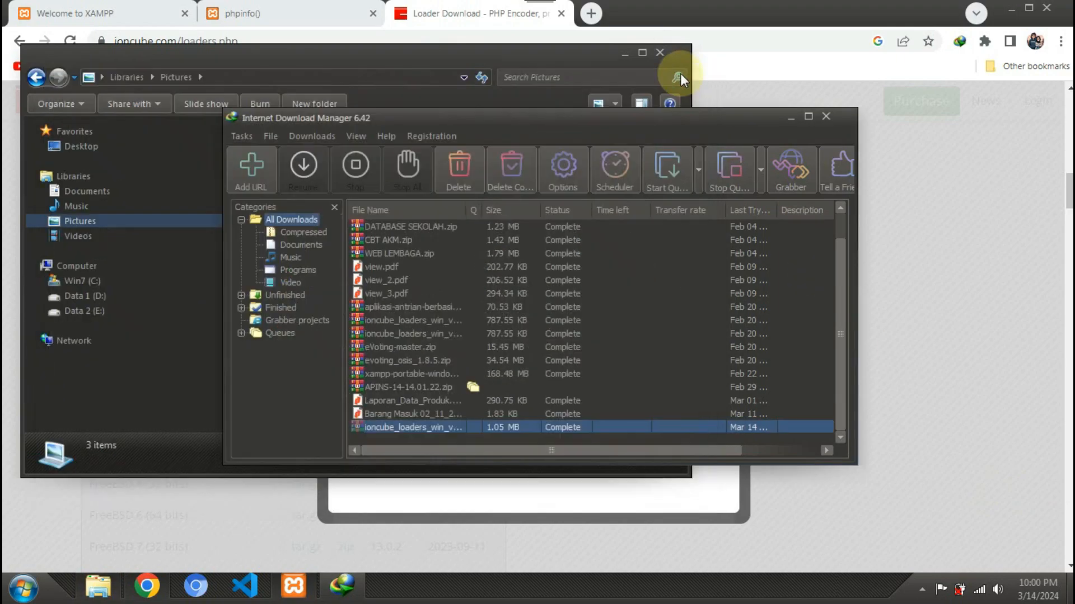
{"action": "left_click", "coordinate": [825, 116]}
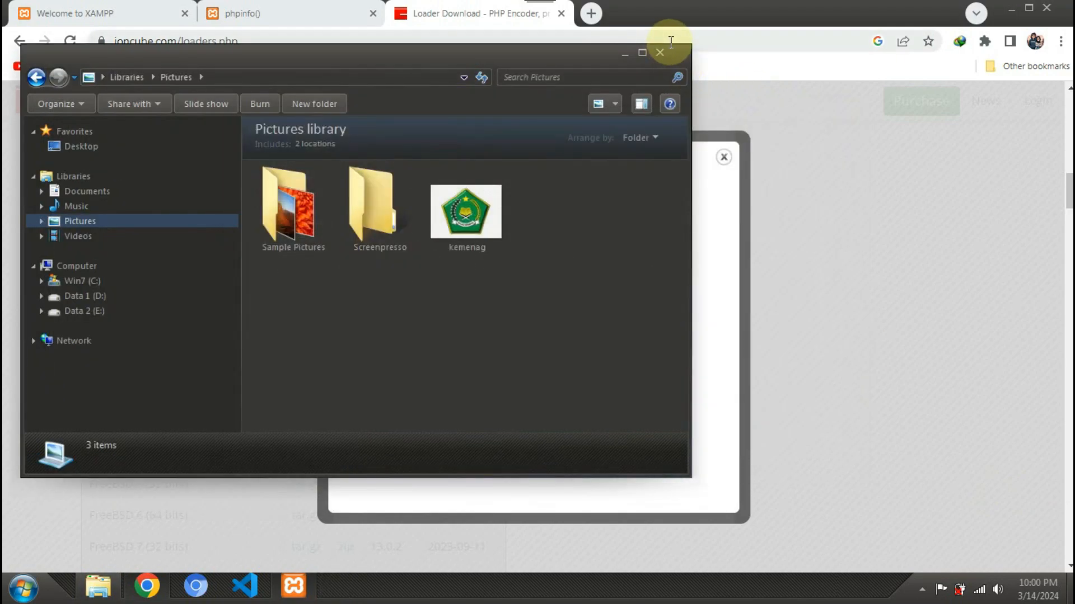
{"action": "left_click", "coordinate": [668, 51]}
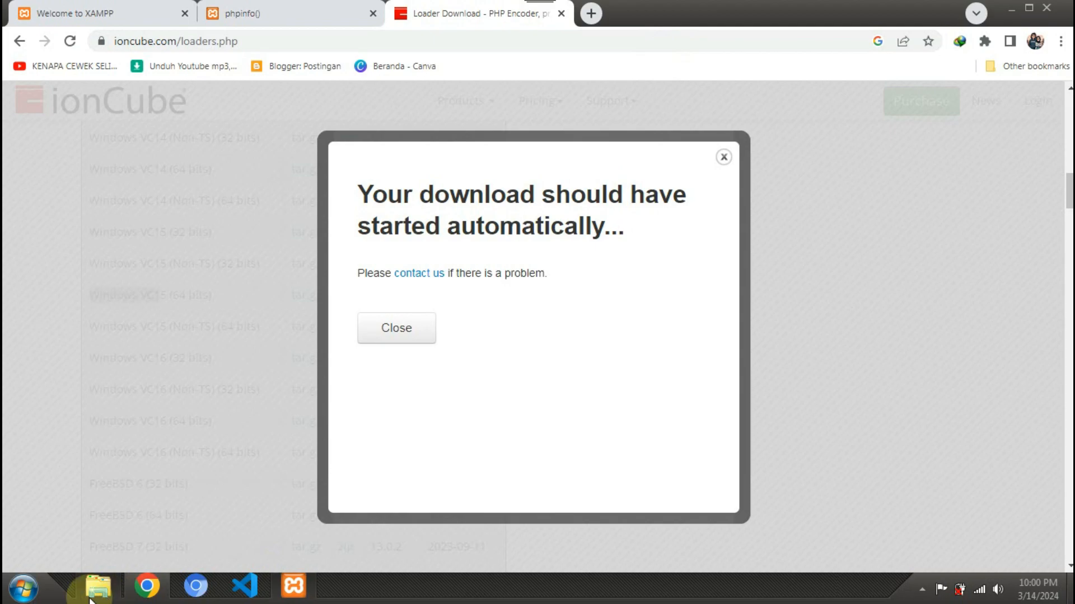
Paste the cut ioncube_loaders_win_vc15_x86 archive into the C:\xampp72\htdocs folder
{"action": "left_click", "coordinate": [98, 597]}
{"action": "left_click", "coordinate": [72, 281]}
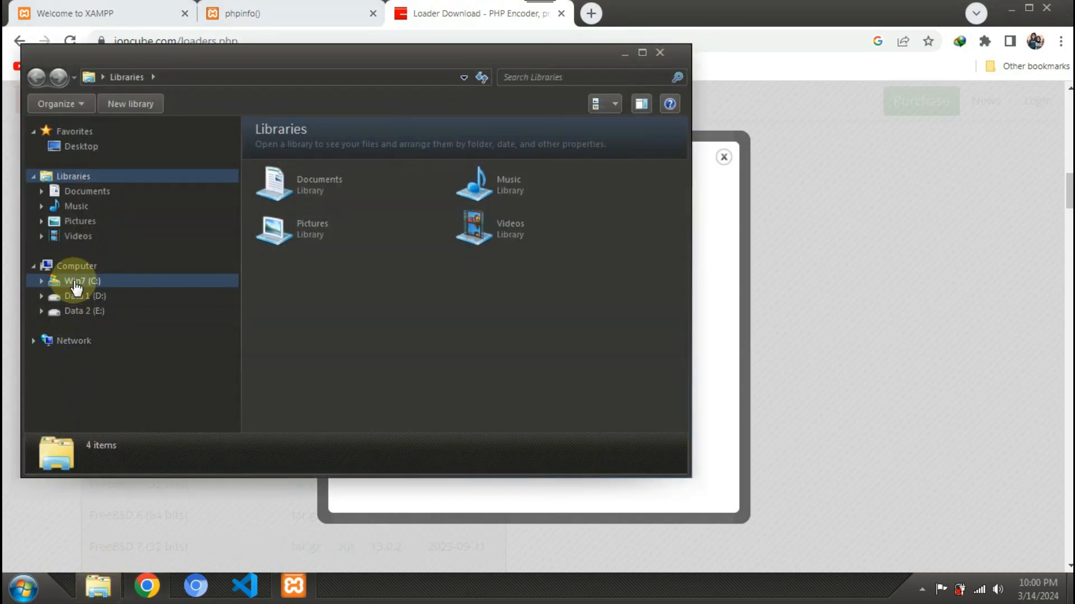
{"action": "double_click", "coordinate": [307, 278]}
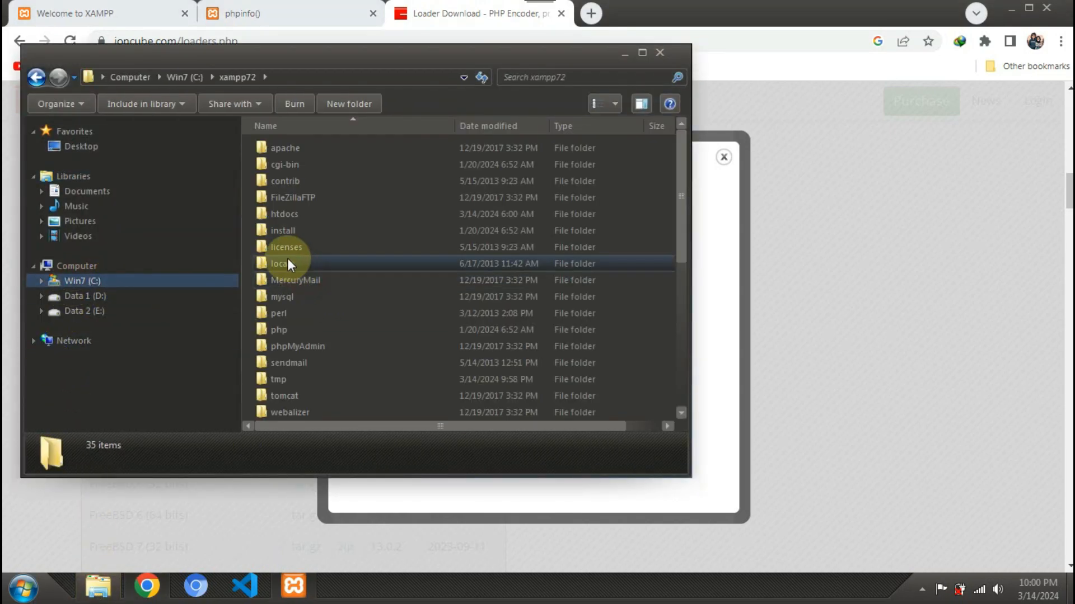
{"action": "double_click", "coordinate": [289, 217]}
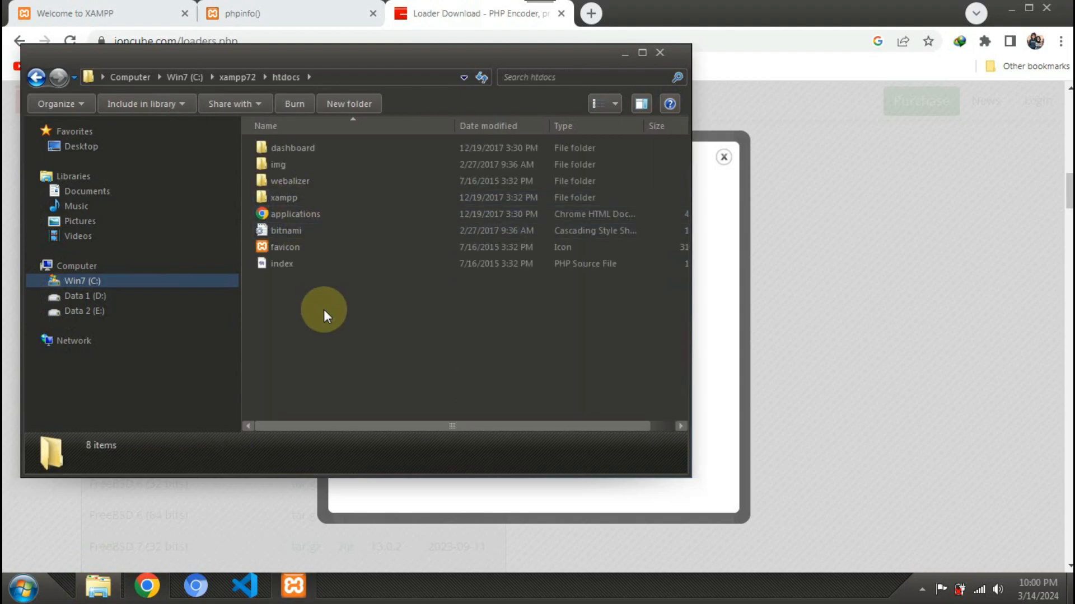
{"action": "right_click", "coordinate": [324, 324]}
{"action": "left_click", "coordinate": [380, 441]}
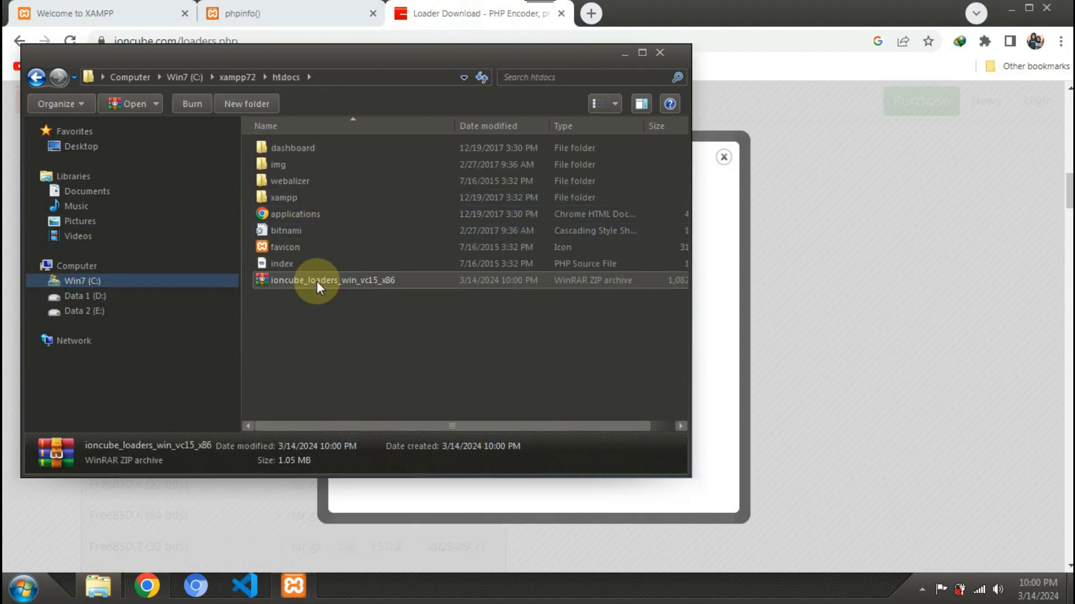
Inspect the contents of the ioncube_loaders_win_vc15_x86 archive and extract it directly into the htdocs folder
{"action": "double_click", "coordinate": [316, 281]}
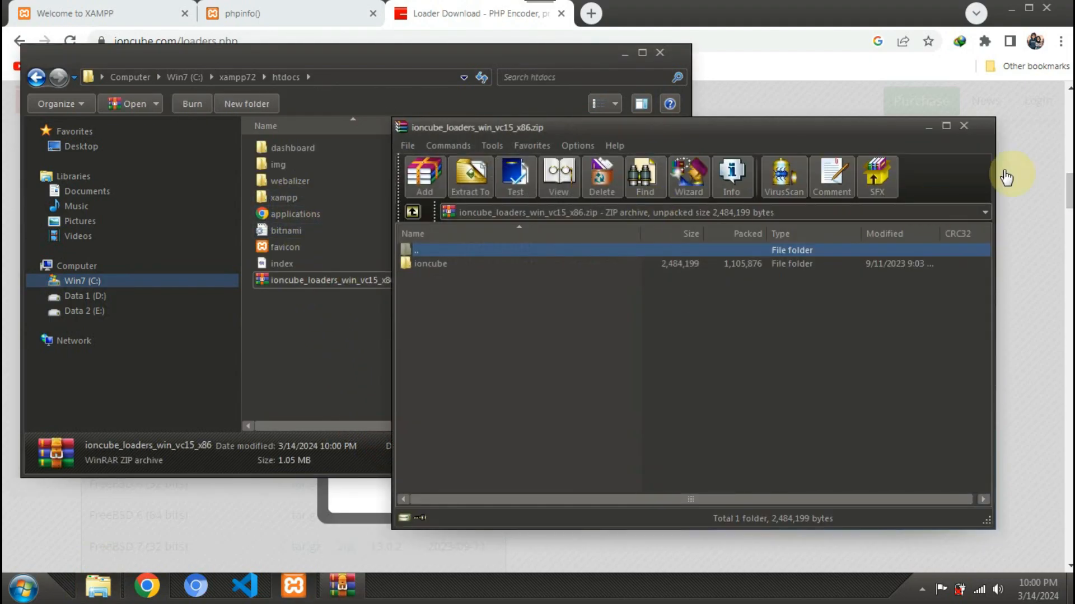
{"action": "left_click", "coordinate": [963, 126]}
{"action": "right_click", "coordinate": [315, 287]}
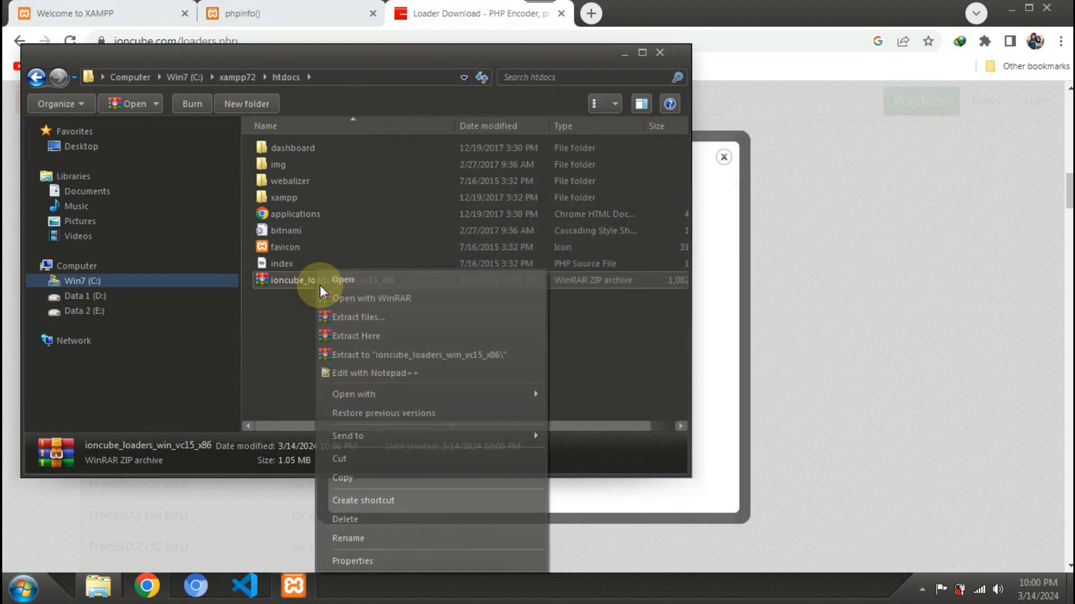
{"action": "left_click", "coordinate": [368, 335]}
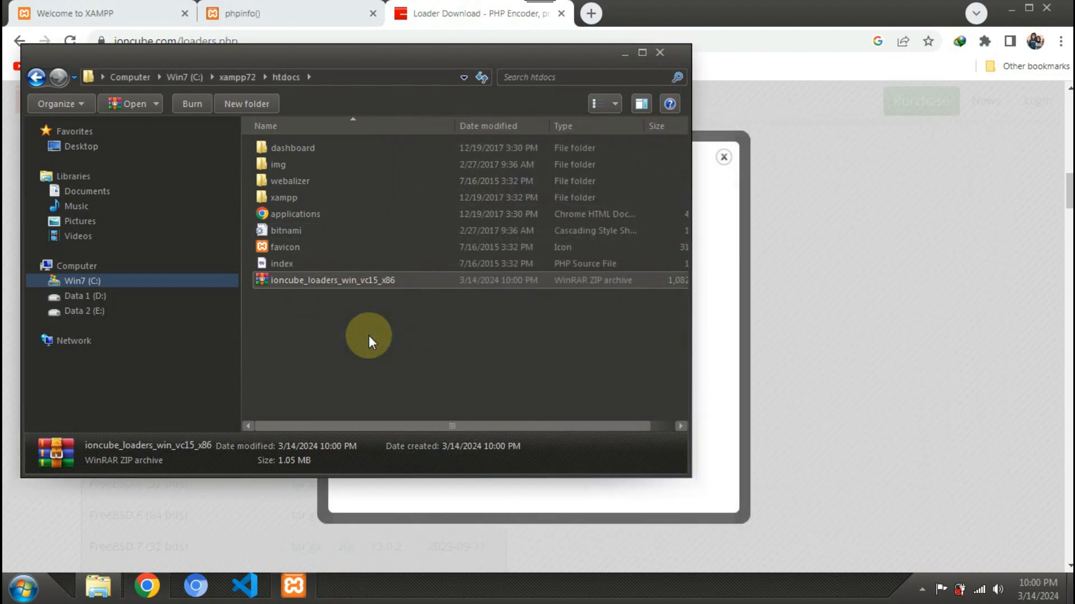
{"action": "left_click", "coordinate": [328, 186]}
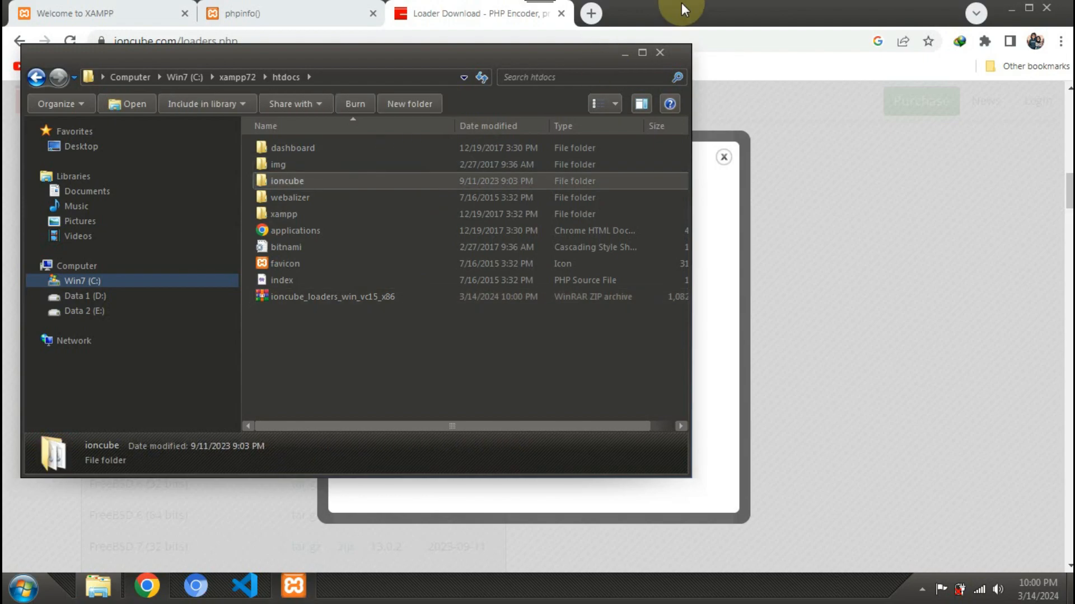
Open localhost/ioncube in a new browser tab and run loader-wizard.php to reach the installation instructions
{"action": "left_click", "coordinate": [590, 13]}
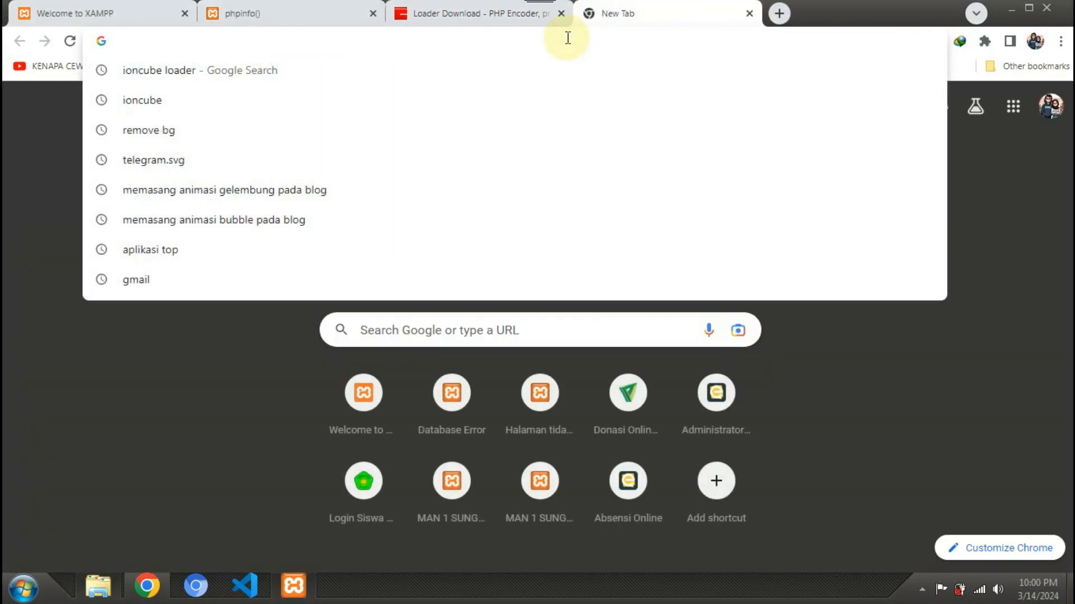
{"action": "type", "text": "loo"}
{"action": "key", "text": "BackSpace"}
{"action": "type", "text": "cal"}
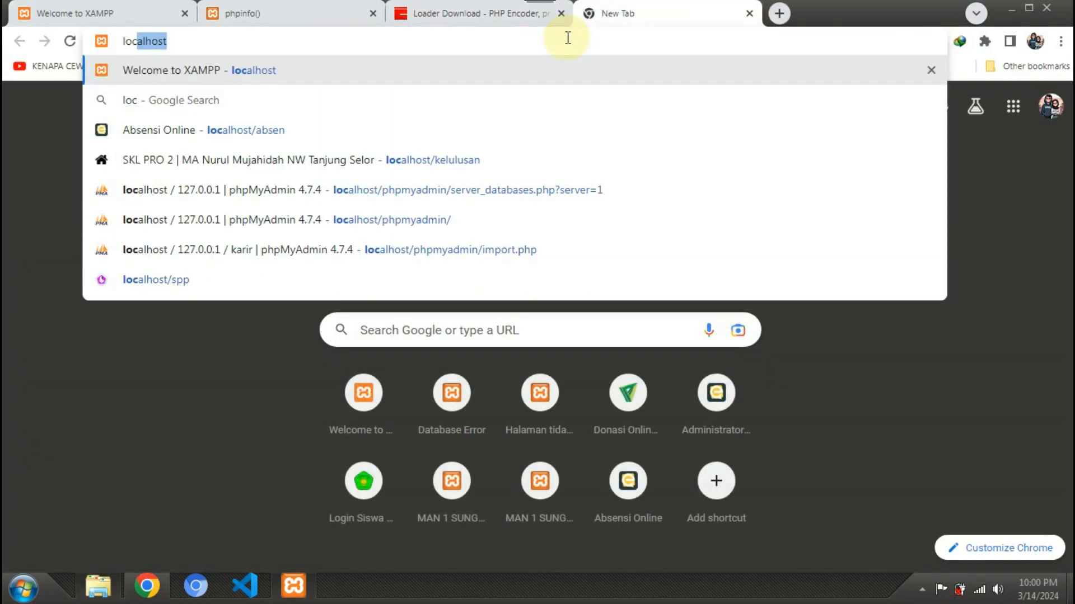
{"action": "type", "text": "host/"}
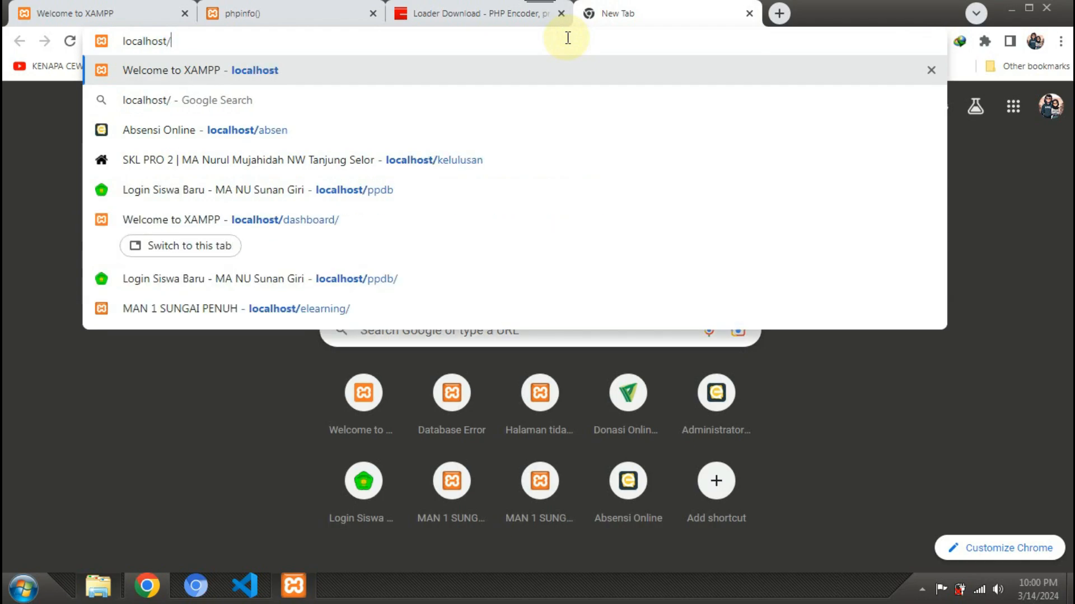
{"action": "type", "text": "ioncube"}
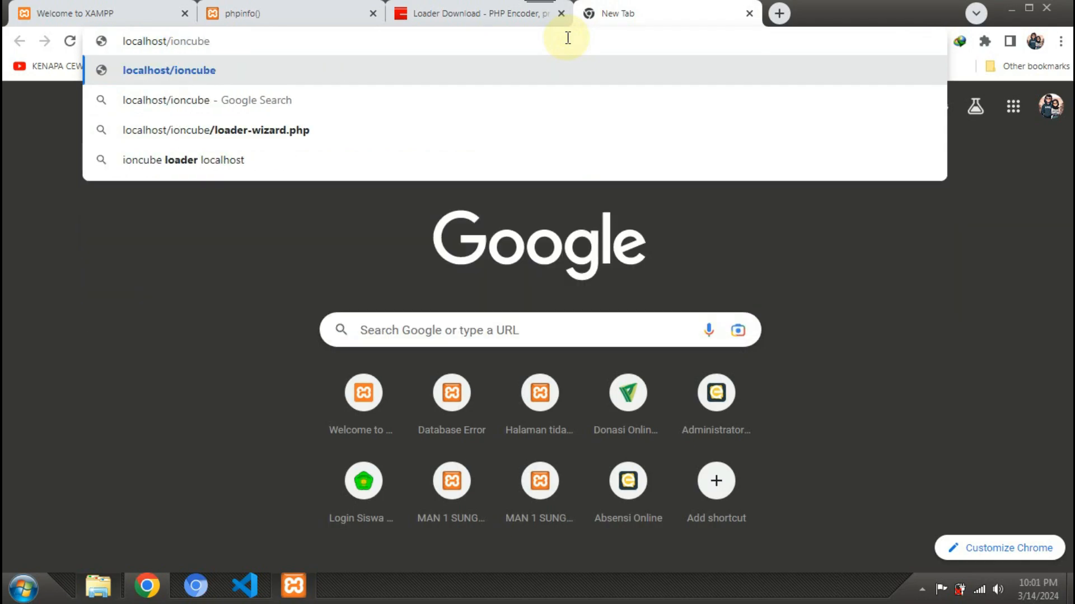
{"action": "key", "text": "Return"}
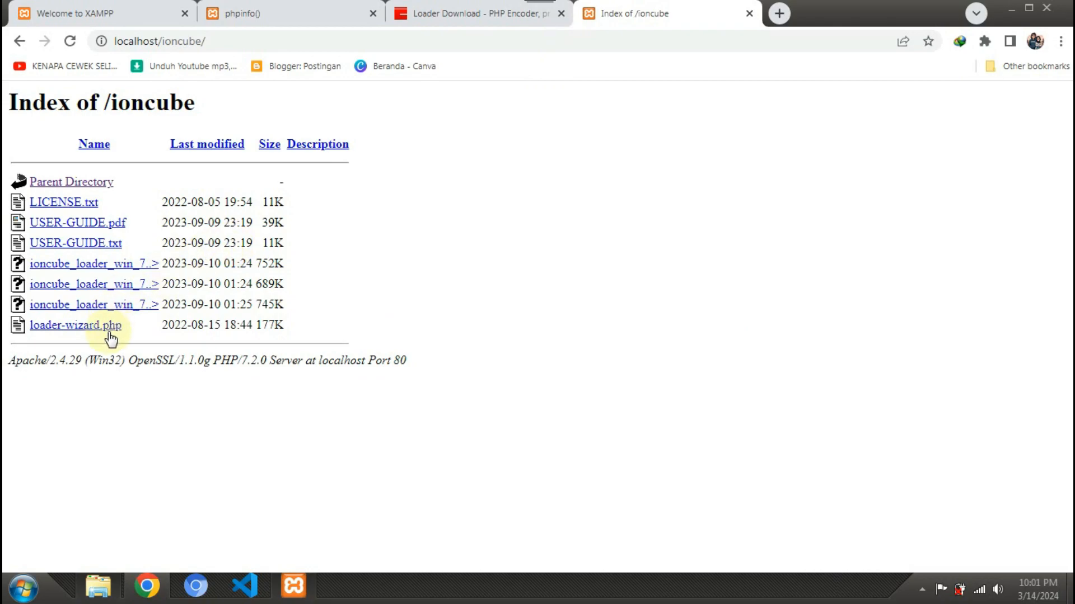
{"action": "left_click", "coordinate": [105, 330]}
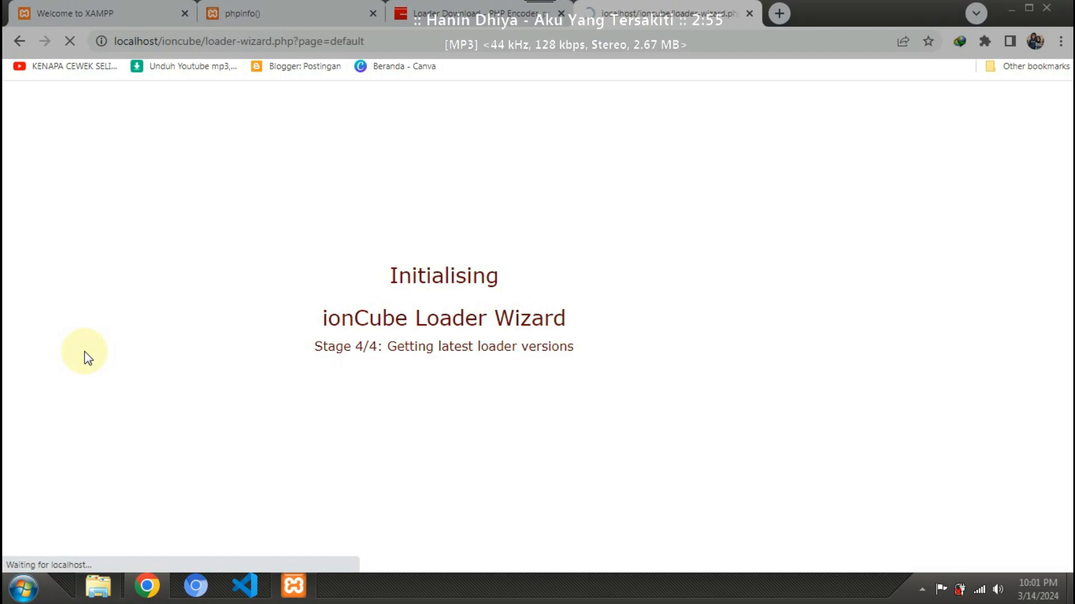
{"action": "scroll", "coordinate": [162, 335], "scroll_direction": "down", "scroll_amount": 3}
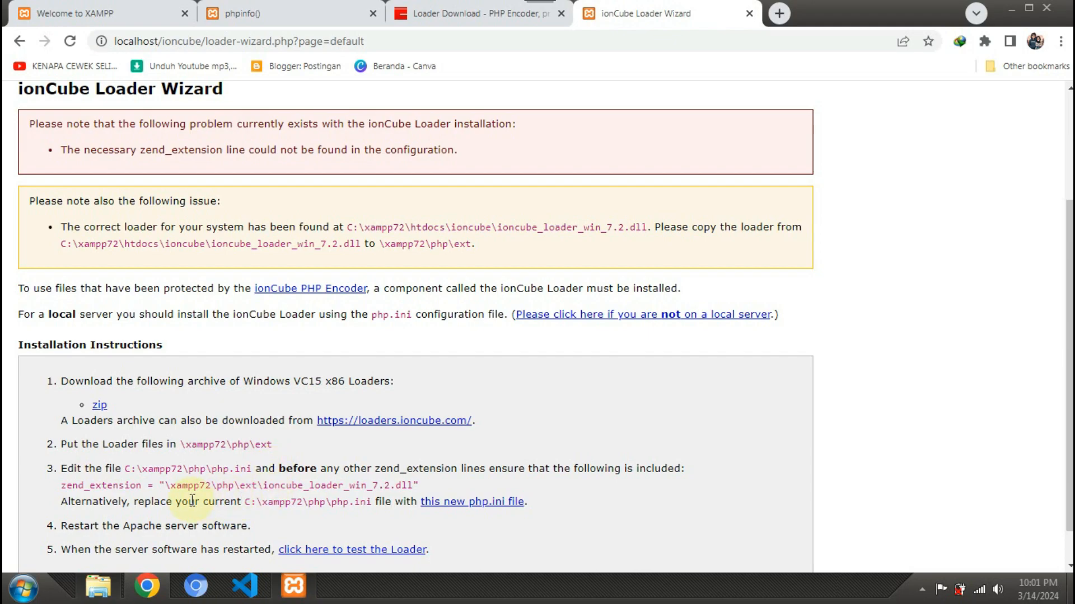
Copy ioncube_loader_win_7.2.dll from the extracted ioncube folder inside htdocs
{"action": "left_click", "coordinate": [98, 586]}
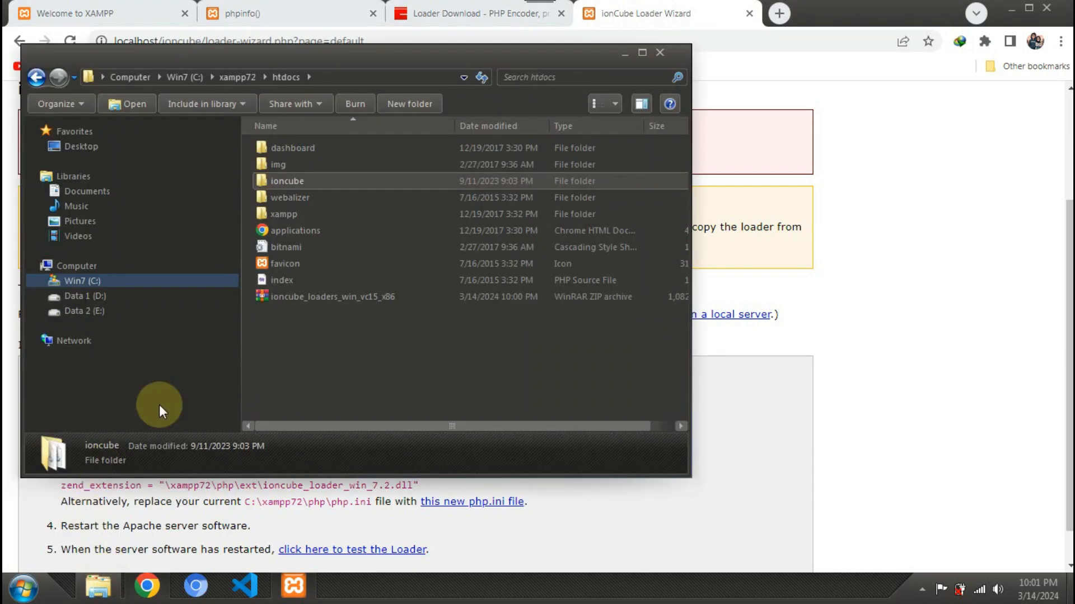
{"action": "double_click", "coordinate": [290, 177]}
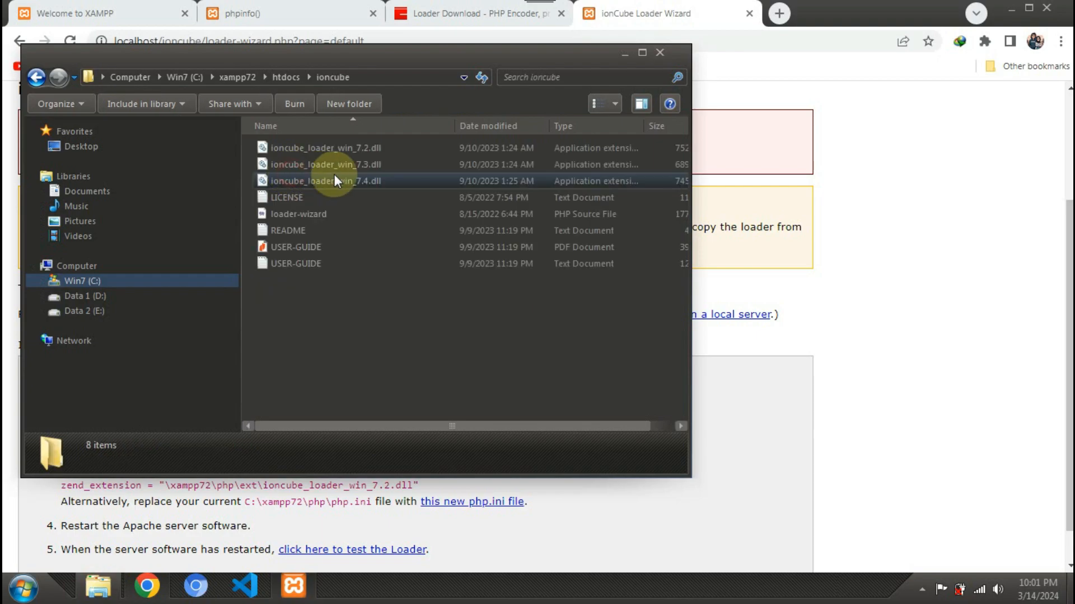
{"action": "right_click", "coordinate": [286, 149]}
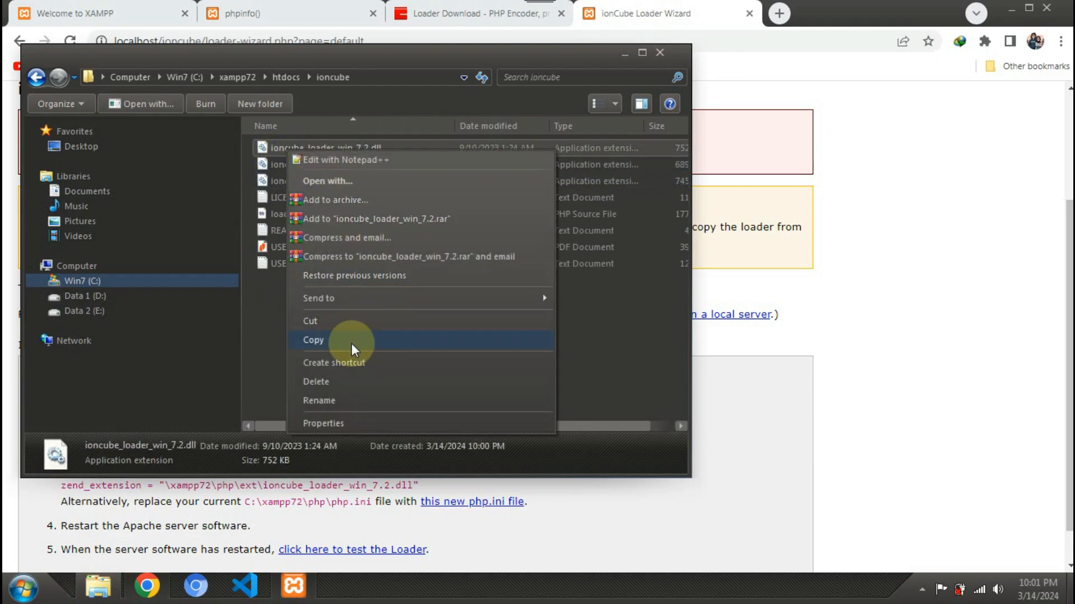
{"action": "left_click", "coordinate": [315, 339]}
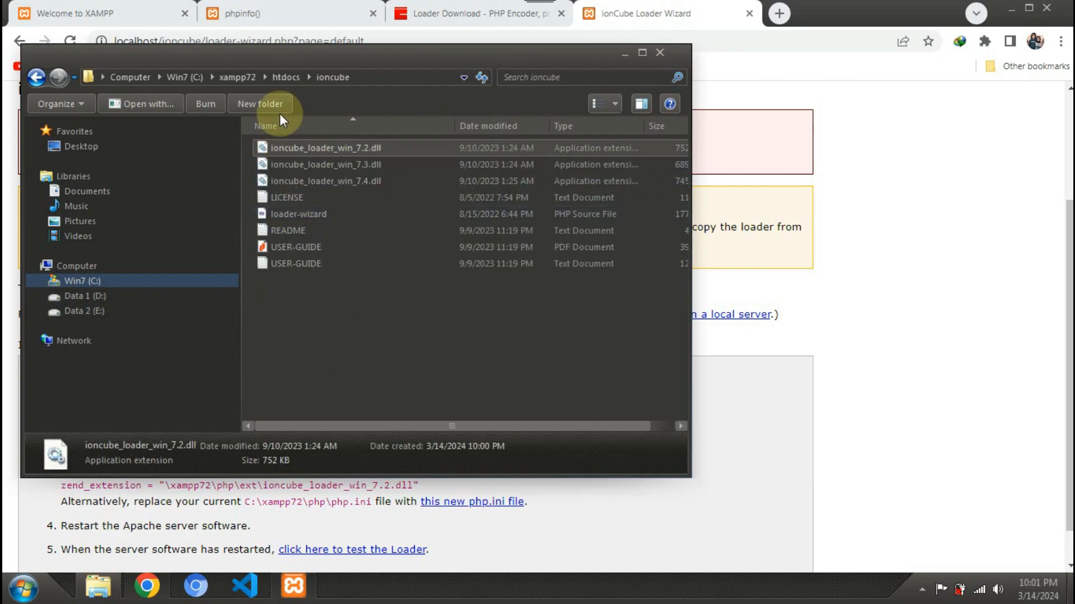
Check the target folder in the wizard's instructions and paste the copied loader file into C:\xampp72\php\ext
{"action": "left_click", "coordinate": [286, 79]}
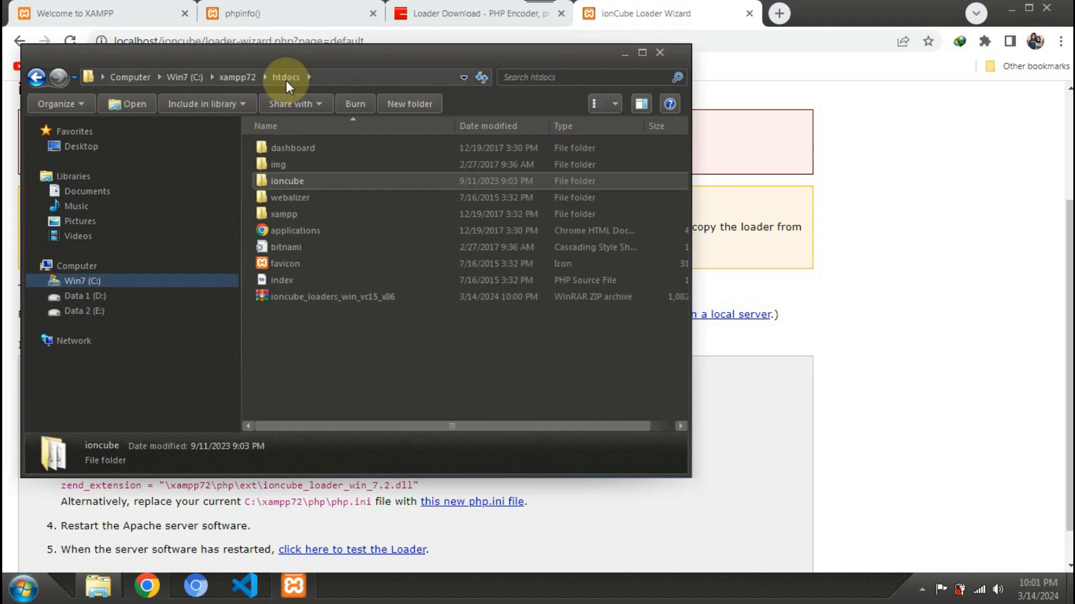
{"action": "left_click", "coordinate": [237, 76]}
{"action": "scroll", "coordinate": [369, 291], "scroll_direction": "down", "scroll_amount": 3}
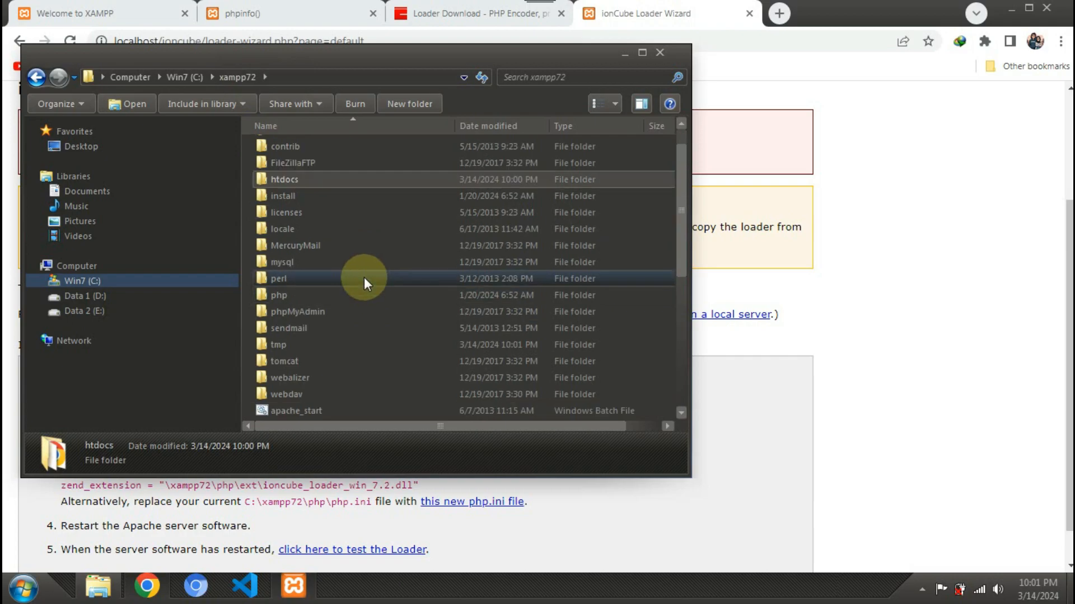
{"action": "left_click_drag", "start_coordinate": [355, 58], "coordinate": [742, 93]}
{"action": "left_click_drag", "start_coordinate": [291, 451], "coordinate": [231, 445]}
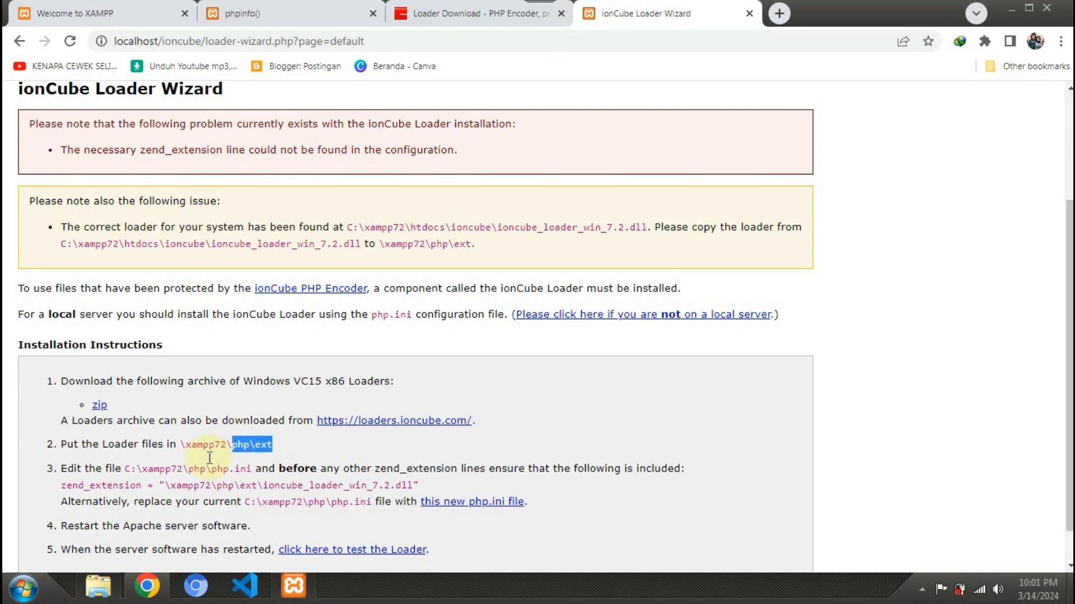
{"action": "left_click", "coordinate": [105, 586]}
{"action": "scroll", "coordinate": [743, 266], "scroll_direction": "up", "scroll_amount": 3}
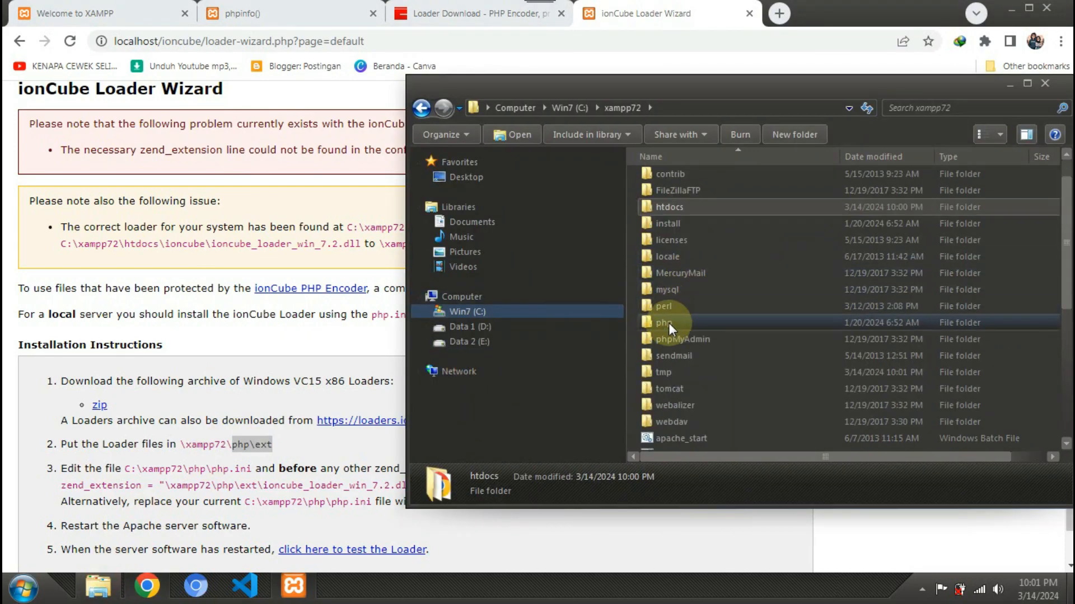
{"action": "double_click", "coordinate": [665, 323]}
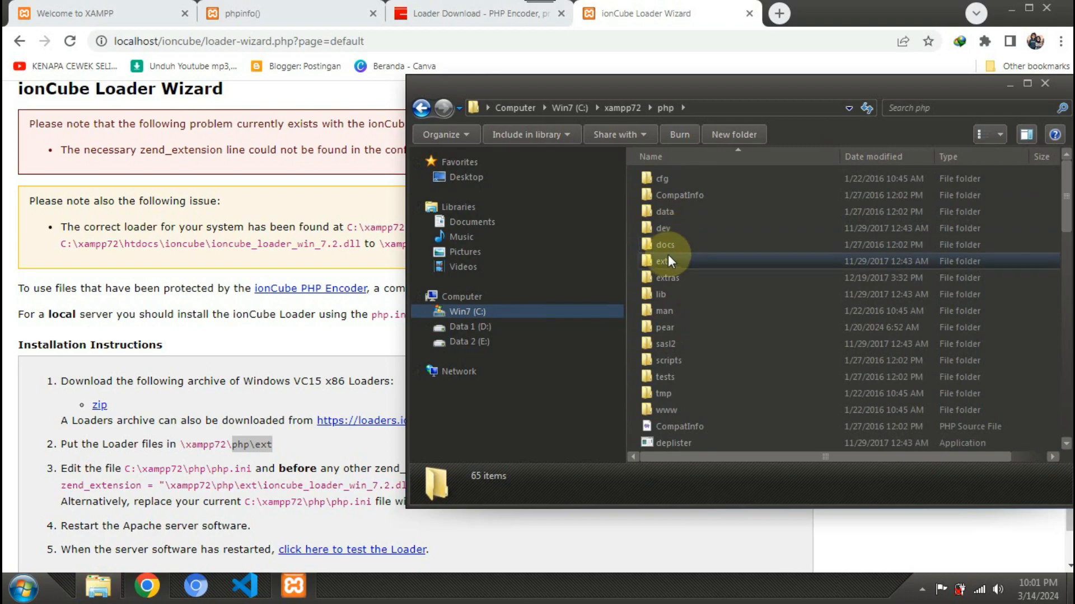
{"action": "double_click", "coordinate": [667, 258]}
{"action": "left_click", "coordinate": [783, 300]}
{"action": "right_click", "coordinate": [783, 300]}
{"action": "left_click", "coordinate": [817, 411]}
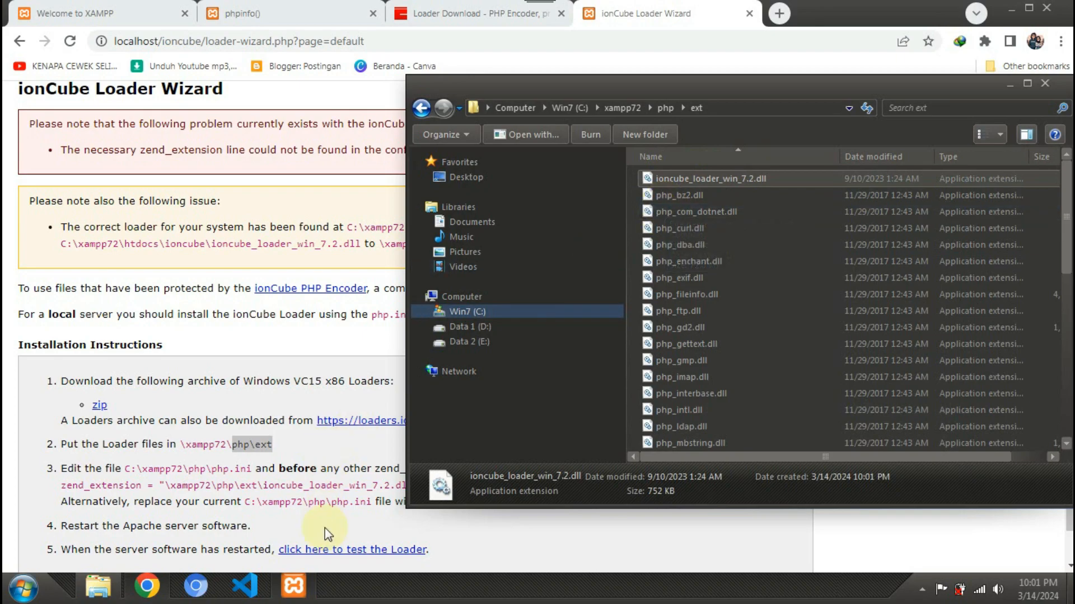
Switch to the XAMPP Control Panel, place it beside the wizard instructions, and open Apache's PHP (php.ini) configuration file
{"action": "left_click", "coordinate": [293, 586]}
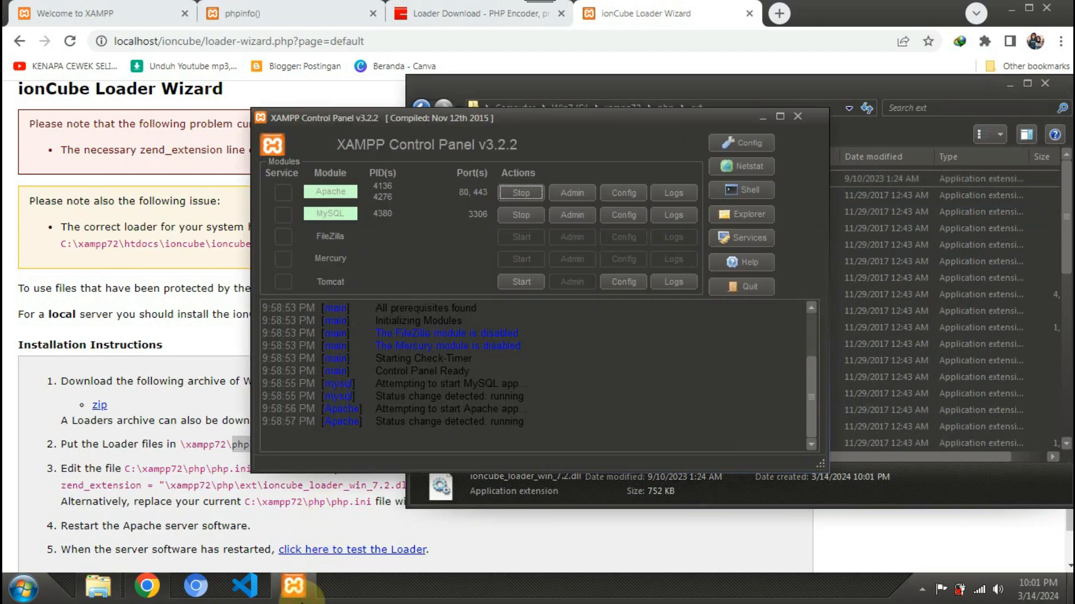
{"action": "left_click", "coordinate": [1019, 83]}
{"action": "left_click", "coordinate": [1029, 8]}
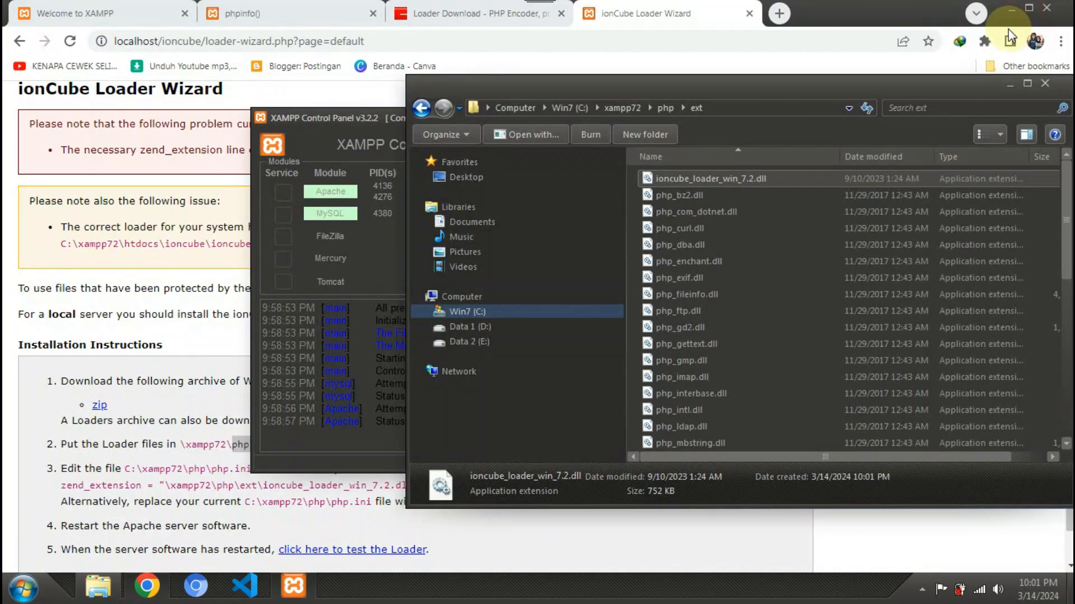
{"action": "left_click", "coordinate": [1007, 87]}
{"action": "left_click_drag", "start_coordinate": [553, 126], "coordinate": [776, 87]}
{"action": "left_click_drag", "start_coordinate": [248, 471], "coordinate": [211, 469]}
{"action": "left_click", "coordinate": [98, 586]}
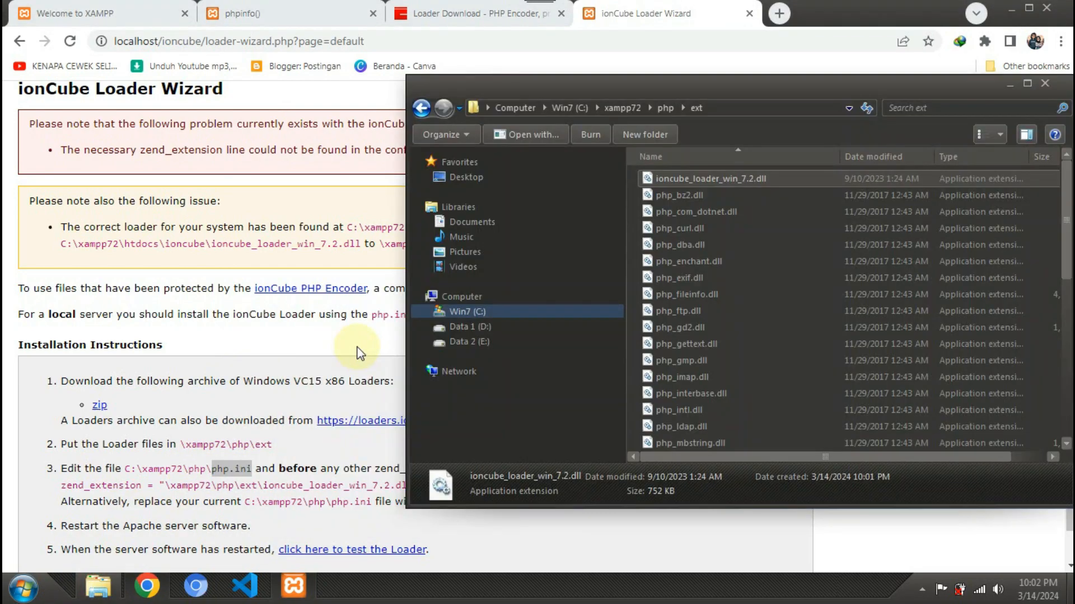
{"action": "left_click", "coordinate": [1009, 82]}
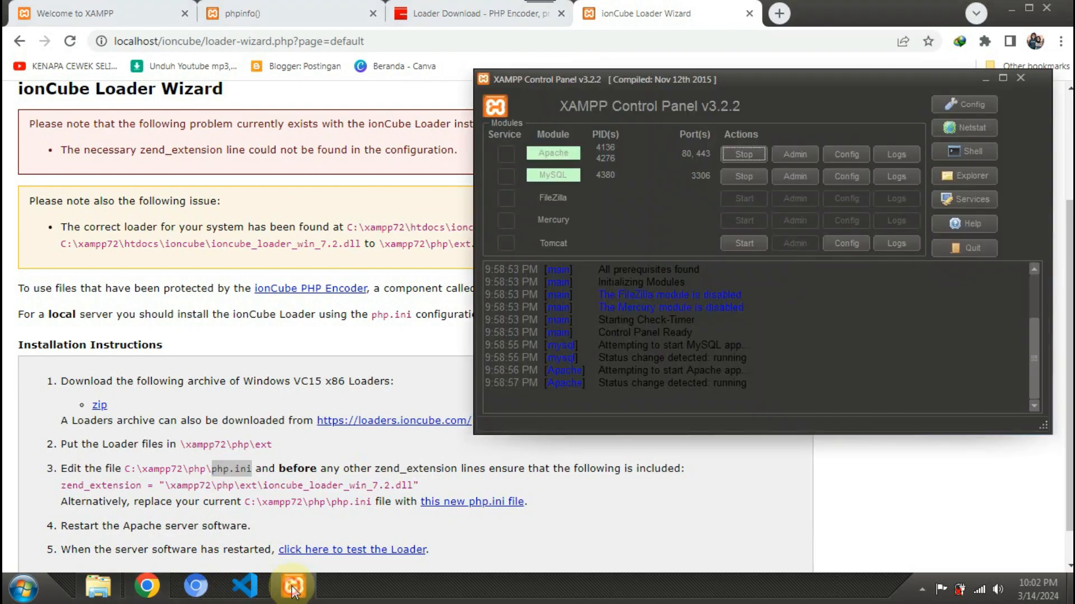
{"action": "left_click", "coordinate": [294, 586]}
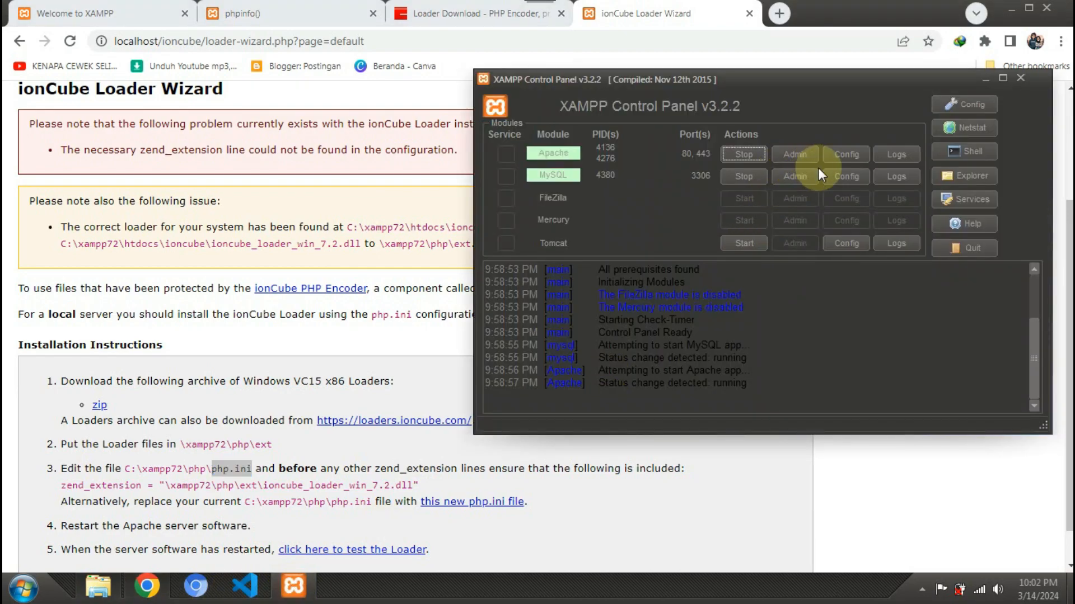
{"action": "left_click", "coordinate": [842, 170]}
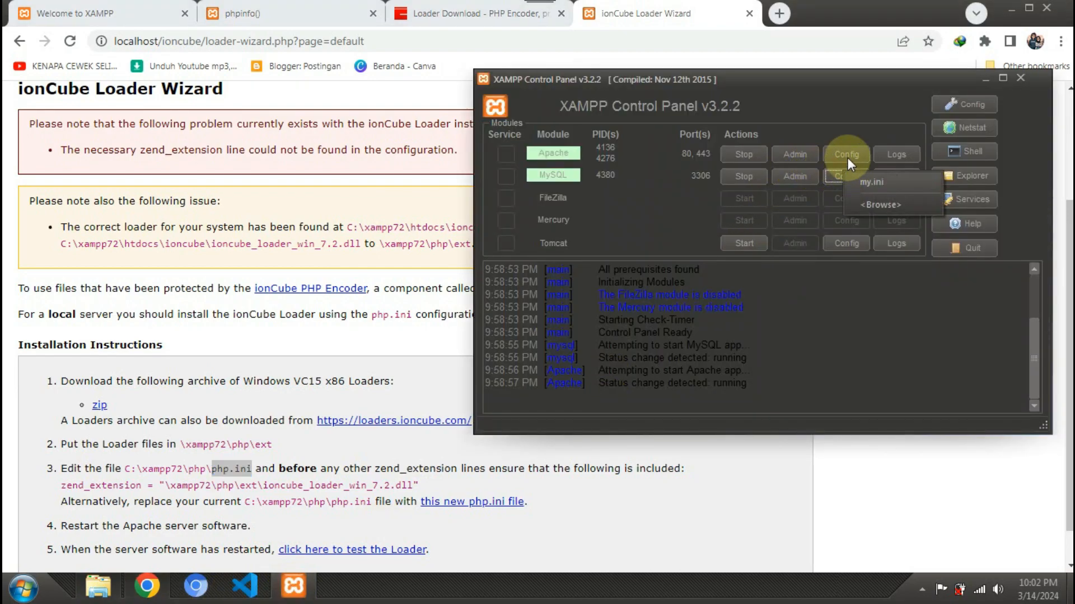
{"action": "left_click", "coordinate": [847, 157]}
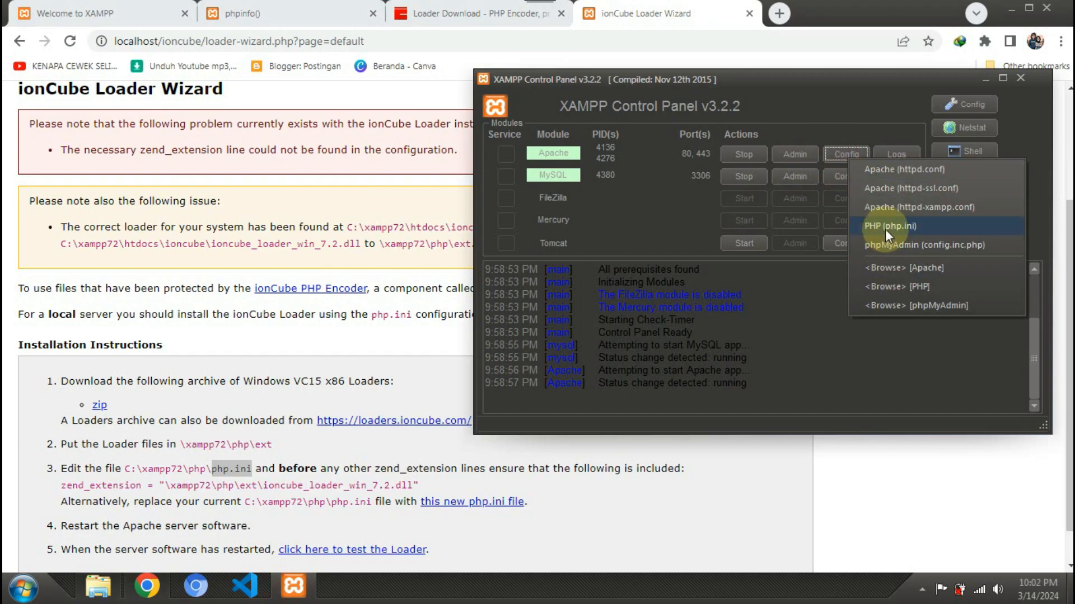
{"action": "scroll", "coordinate": [475, 305], "scroll_direction": "down", "scroll_amount": 2}
{"action": "scroll", "coordinate": [474, 305], "scroll_direction": "up", "scroll_amount": 2}
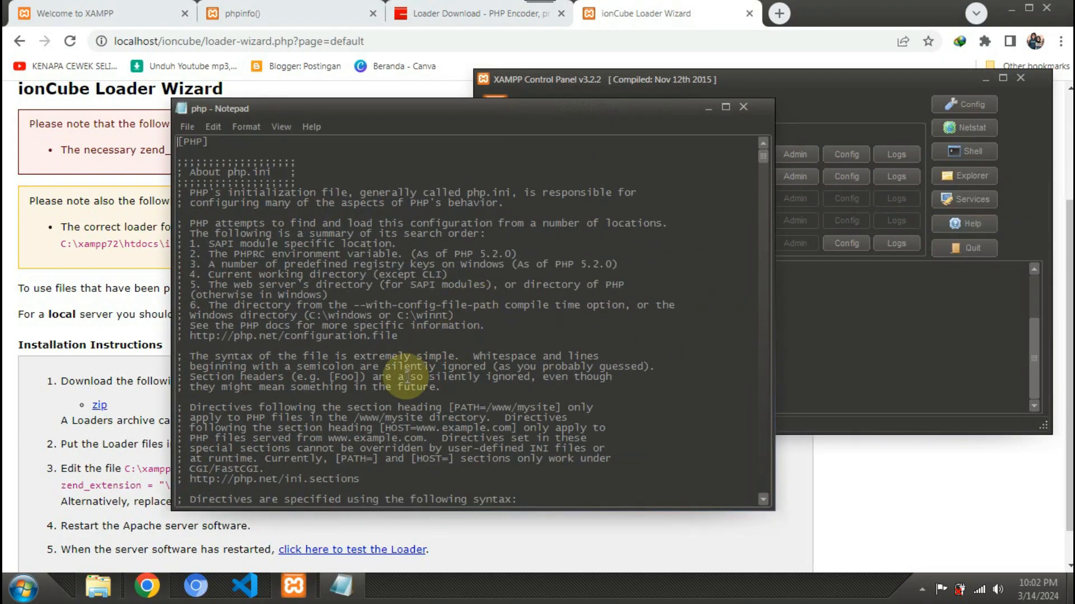
Copy the line zend_extension = "\xampp72\php\ext\ioncube_loader_win_7.2.dll" from the wizard's instructions and return to php.ini in Notepad
{"action": "left_click", "coordinate": [14, 495]}
{"action": "left_click_drag", "start_coordinate": [420, 485], "coordinate": [61, 485]}
{"action": "right_click", "coordinate": [65, 487]}
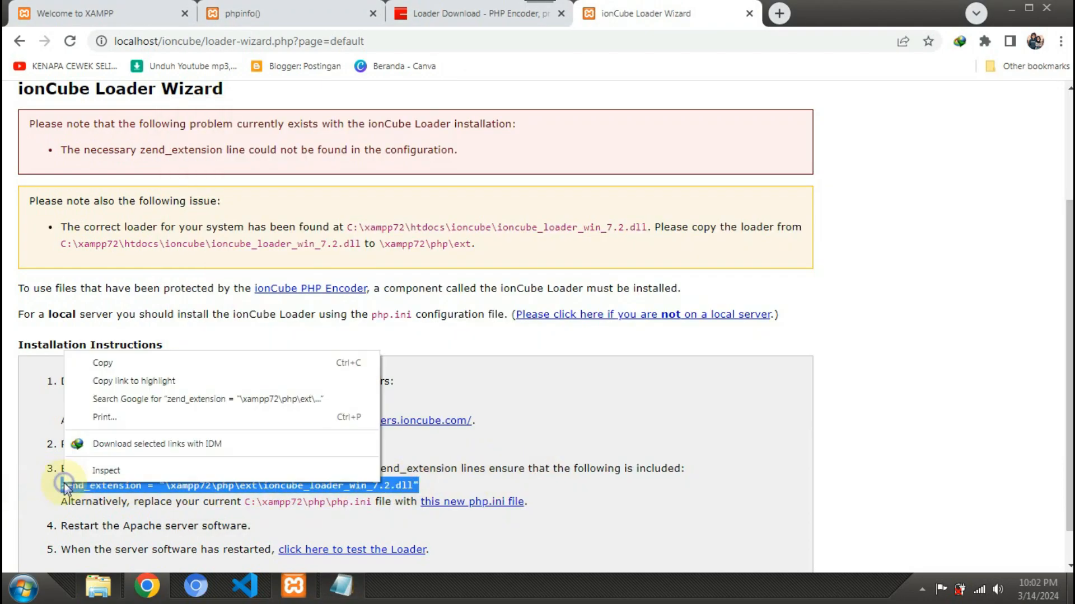
{"action": "left_click", "coordinate": [99, 365]}
{"action": "left_click", "coordinate": [341, 586]}
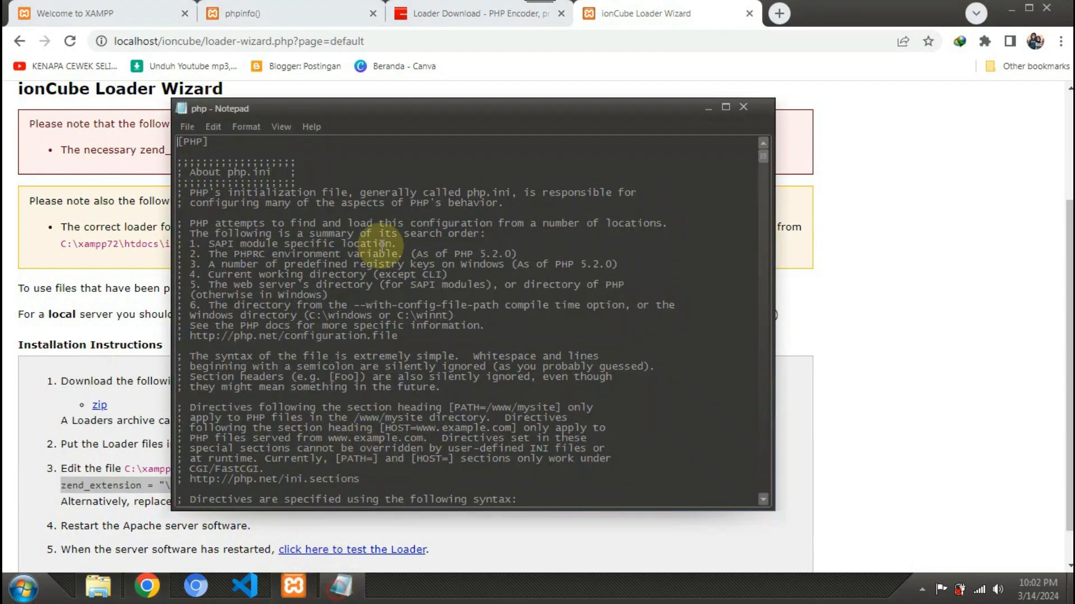
Insert the line zend_extension = "\xampp72\php\ext\ioncube_loader_win_7.2.dll" above [PHP] at the start of php.ini and save the file
{"action": "left_click", "coordinate": [182, 144]}
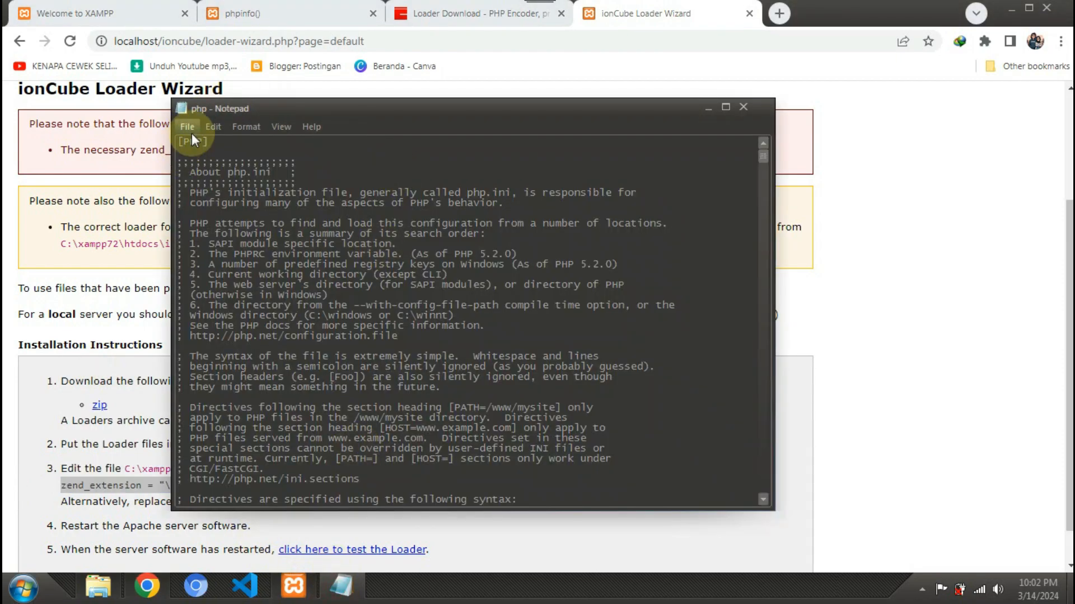
{"action": "type", "text": "\\"}
{"action": "key", "text": "Return"}
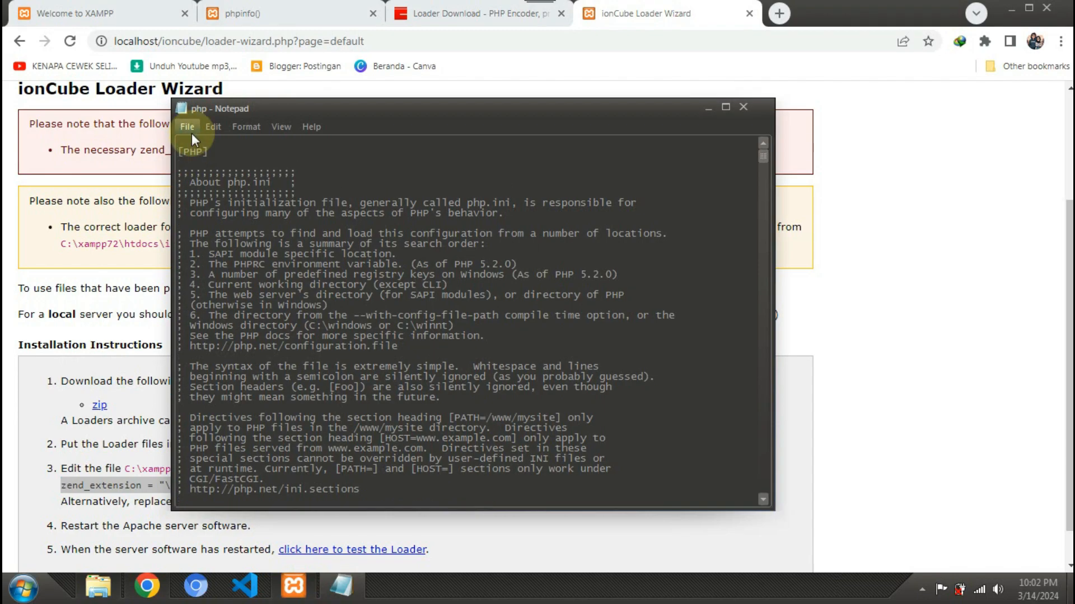
{"action": "key", "text": "ctrl+v"}
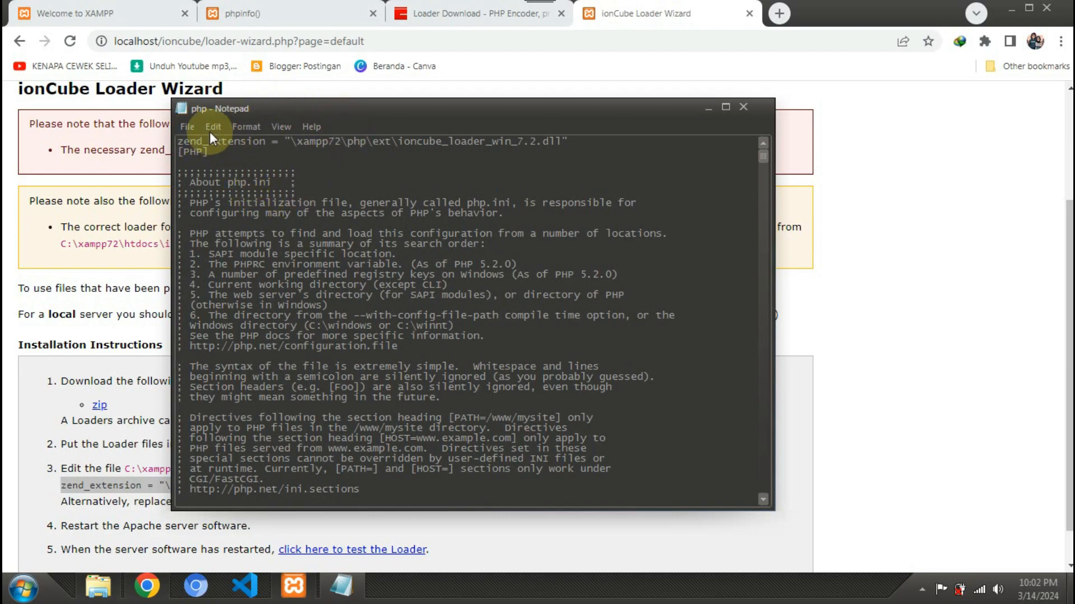
{"action": "left_click", "coordinate": [190, 127]}
{"action": "left_click", "coordinate": [211, 184]}
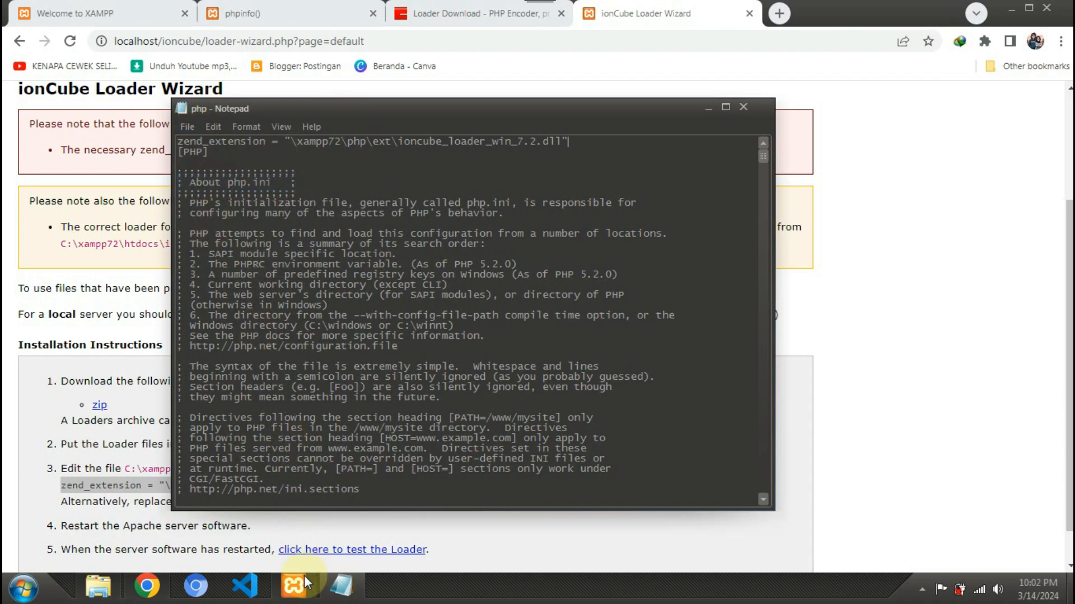
Switch to the XAMPP Control Panel and restart both the Apache and MySQL modules
{"action": "left_click", "coordinate": [293, 586]}
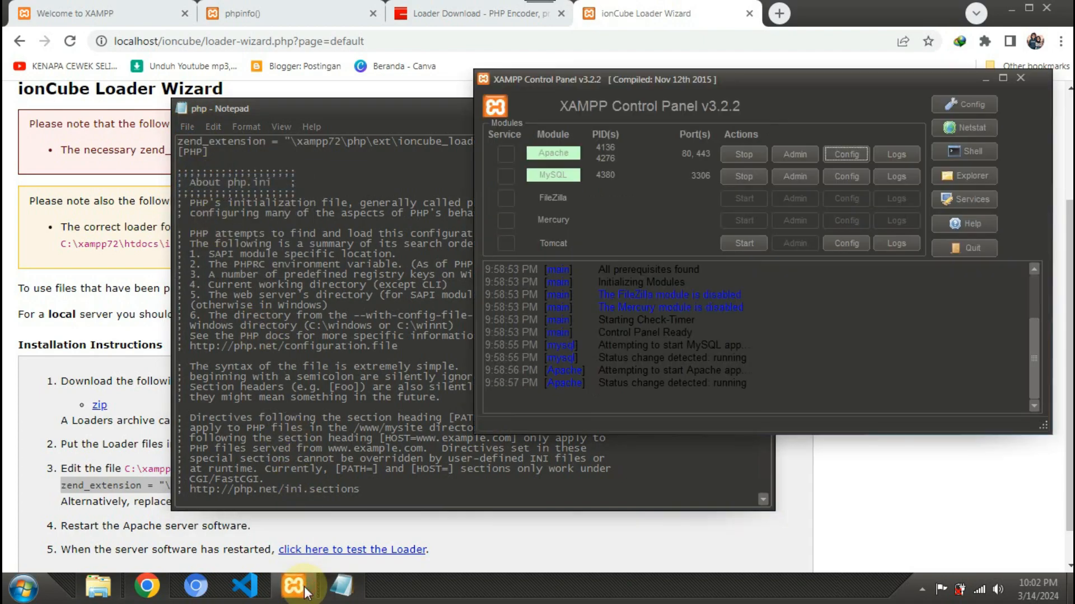
{"action": "left_click", "coordinate": [743, 155]}
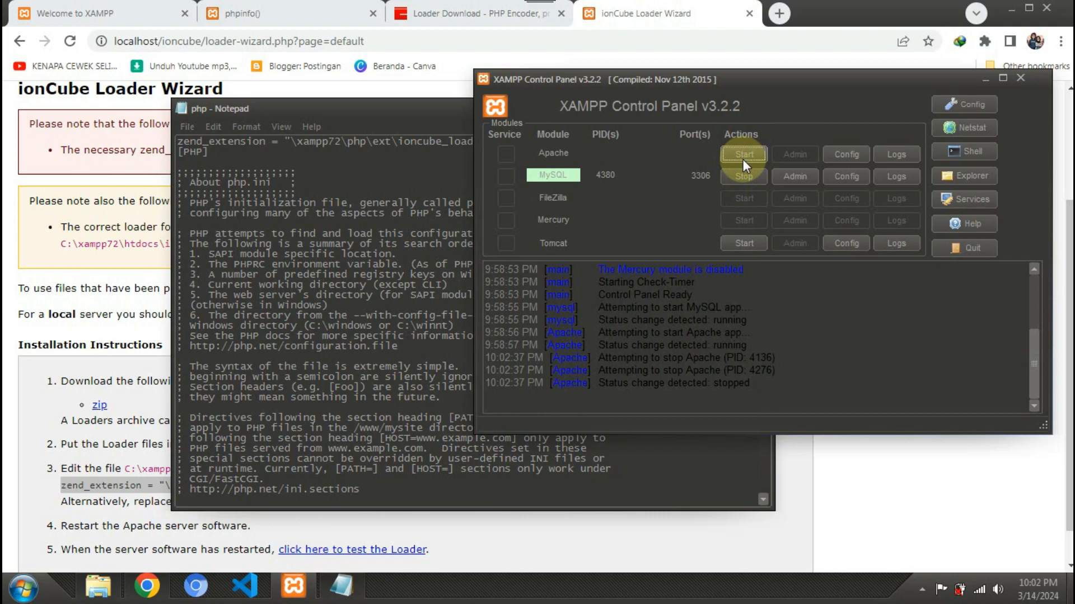
{"action": "left_click", "coordinate": [744, 176]}
{"action": "left_click", "coordinate": [747, 155]}
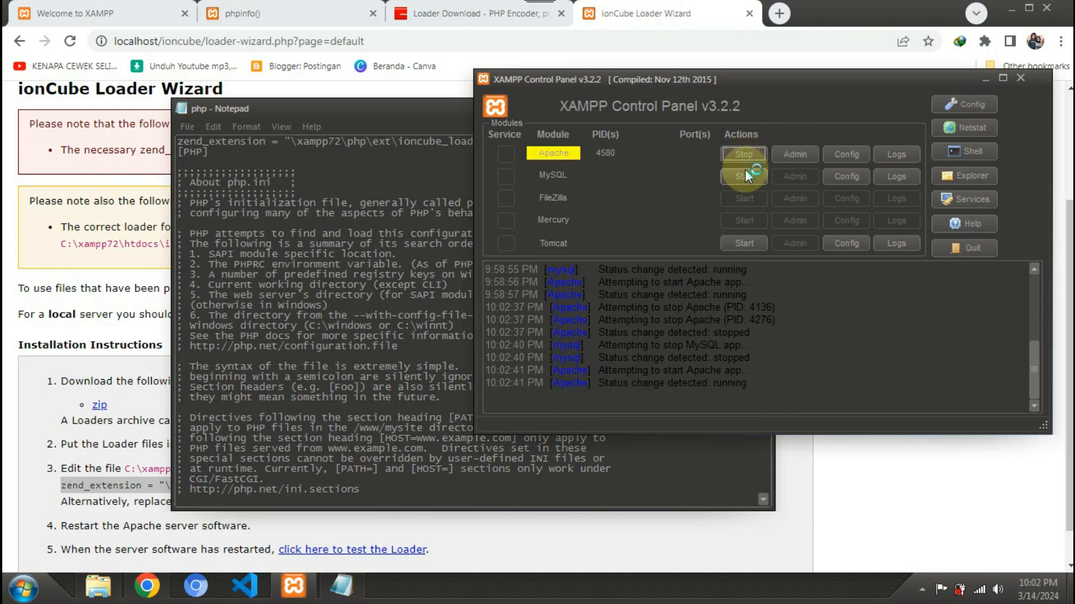
{"action": "left_click", "coordinate": [744, 175]}
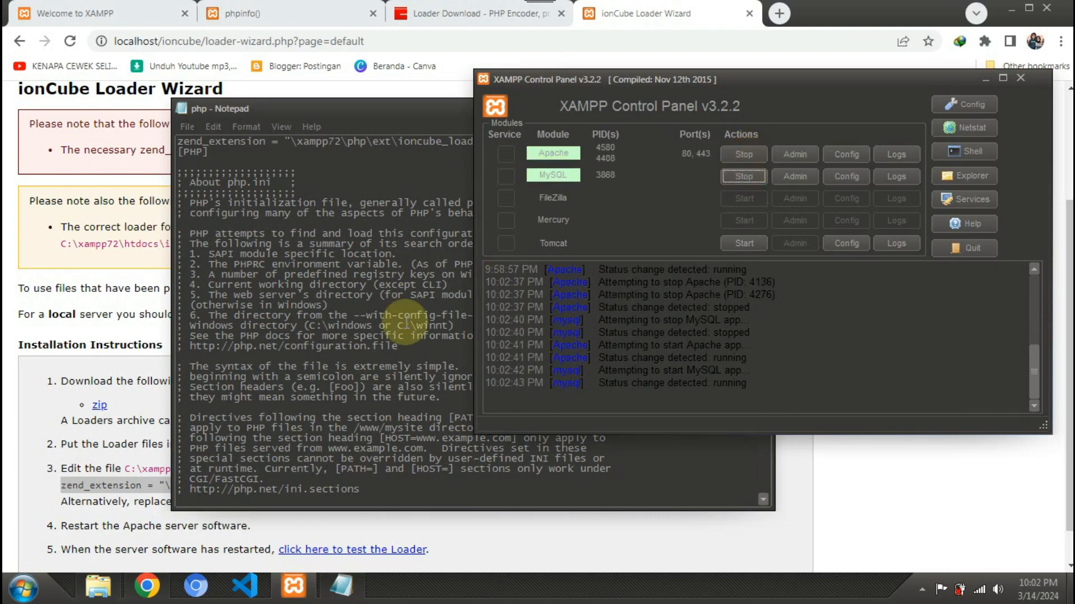
Return to the Loader Wizard in the browser, run the loader test and check the installation status
{"action": "left_click", "coordinate": [10, 401]}
{"action": "scroll", "coordinate": [479, 521], "scroll_direction": "down", "scroll_amount": 1}
{"action": "left_click", "coordinate": [401, 509]}
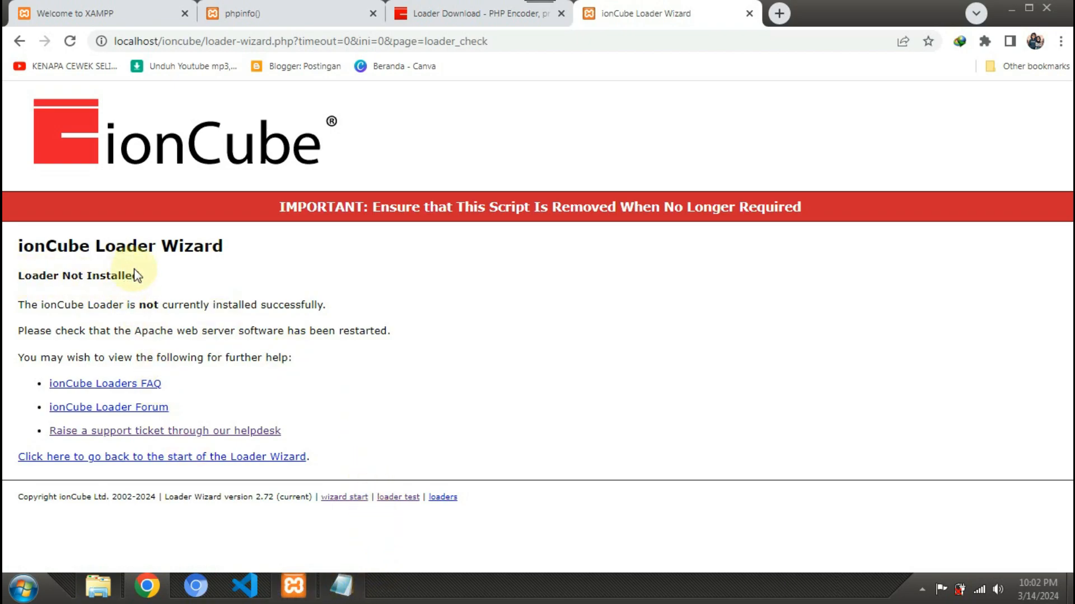
{"action": "left_click_drag", "start_coordinate": [143, 276], "coordinate": [72, 282]}
Switch to php.ini in Notepad, add the drive prefix D: to the zend_extension path and save the file
{"action": "left_click", "coordinate": [341, 586]}
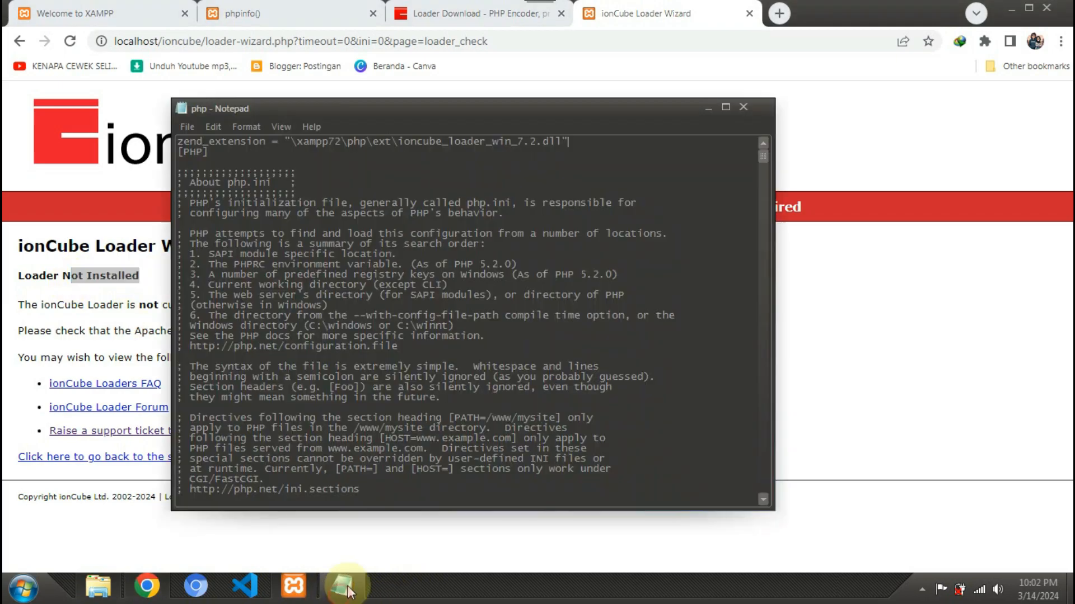
{"action": "left_click", "coordinate": [290, 143]}
{"action": "type", "text": "D:"}
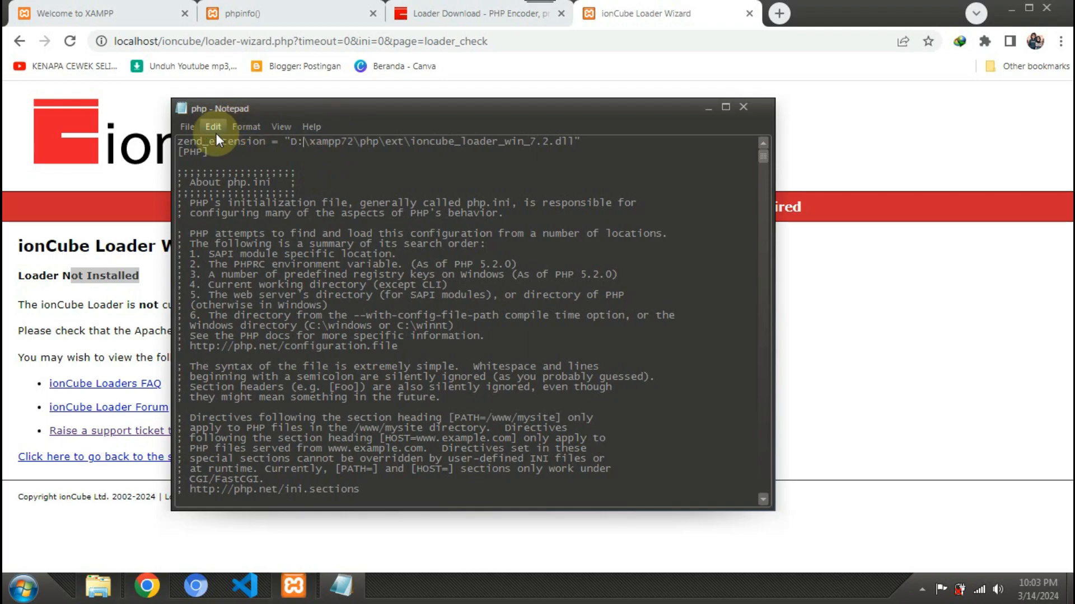
{"action": "left_click", "coordinate": [185, 127]}
{"action": "left_click", "coordinate": [204, 183]}
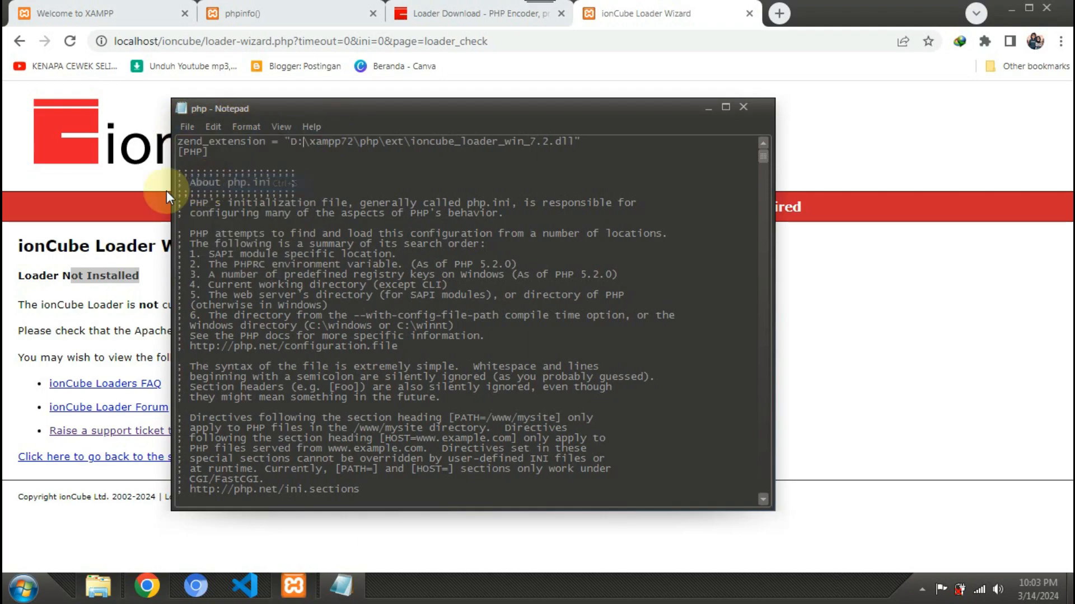
Go back to the start of the Loader Wizard and compare its reported issues with the zend_extension line in php.ini
{"action": "left_click", "coordinate": [110, 268]}
{"action": "left_click", "coordinate": [129, 460]}
{"action": "scroll", "coordinate": [126, 398], "scroll_direction": "down", "scroll_amount": 3}
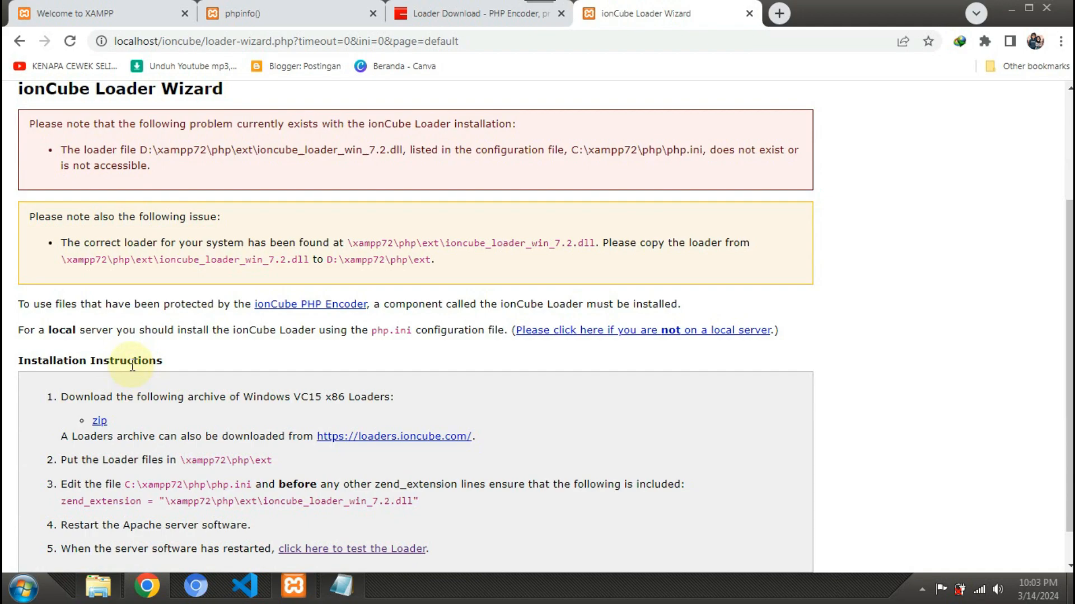
{"action": "left_click", "coordinate": [341, 586]}
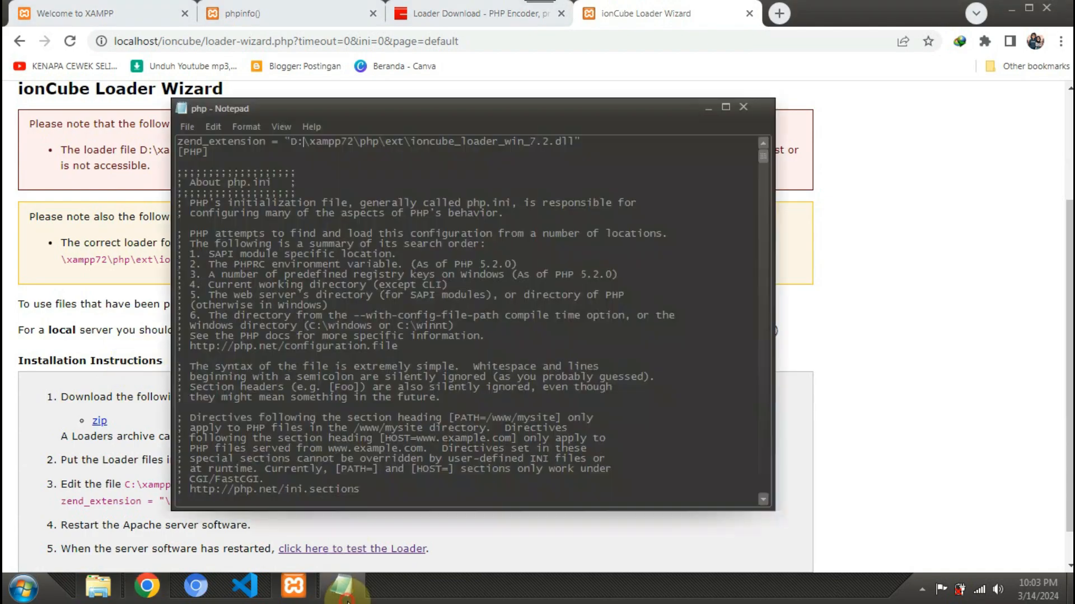
{"action": "left_click_drag", "start_coordinate": [585, 144], "coordinate": [177, 114]}
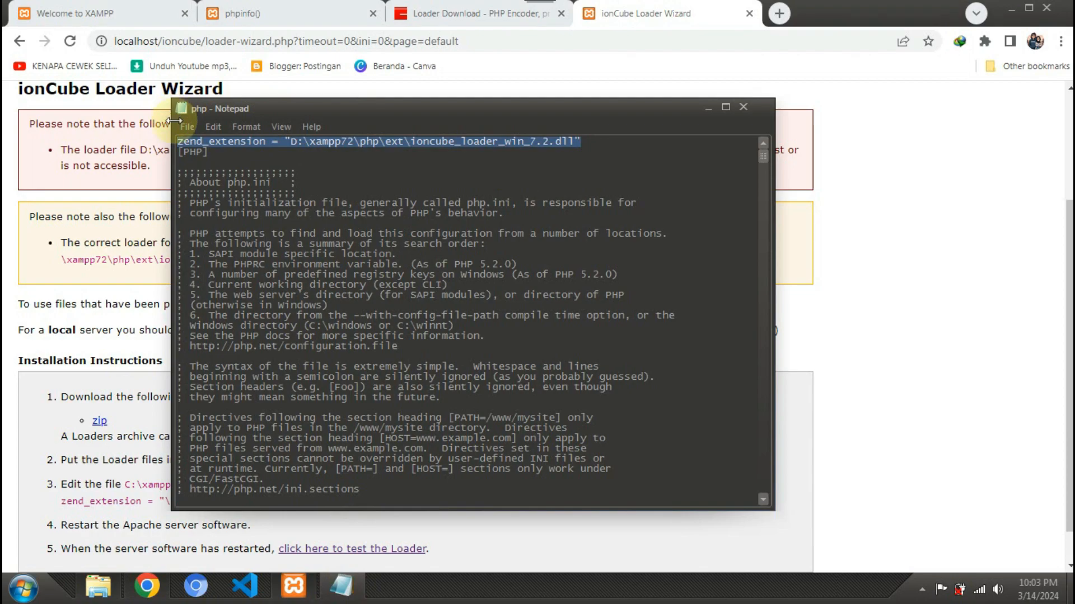
{"action": "left_click_drag", "start_coordinate": [425, 117], "coordinate": [635, 67]}
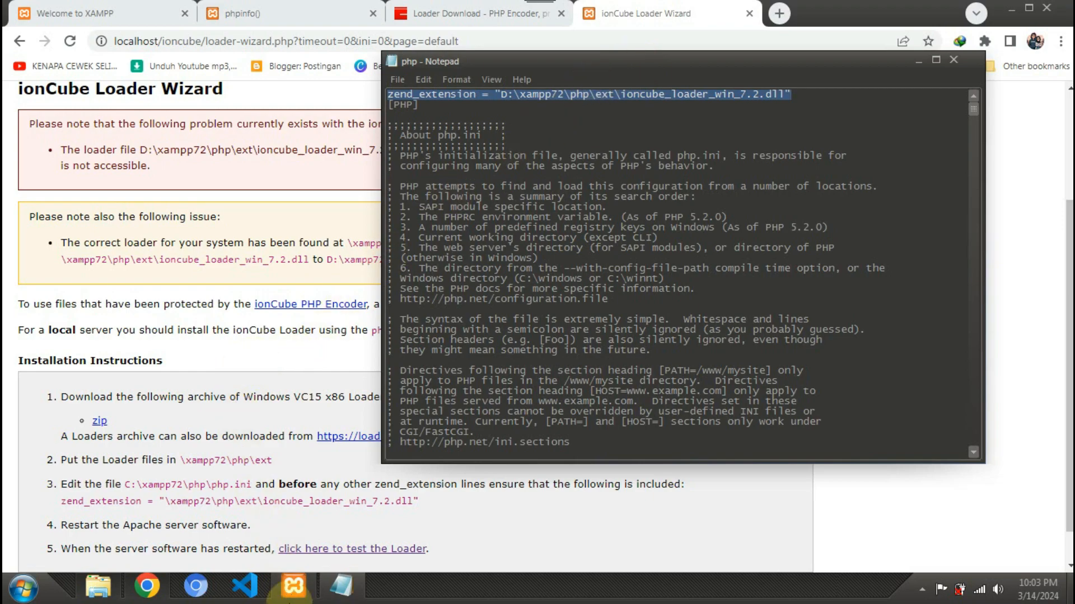
Stop and start Apache and MySQL again in the XAMPP Control Panel to apply the D: path
{"action": "left_click", "coordinate": [293, 586]}
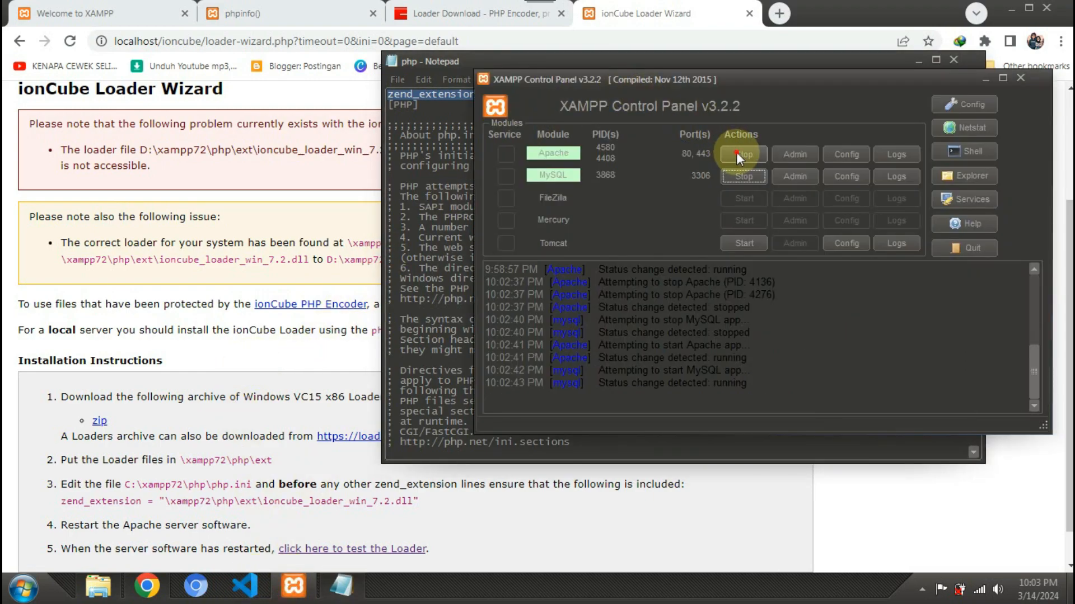
{"action": "left_click", "coordinate": [737, 152]}
{"action": "left_click", "coordinate": [743, 178]}
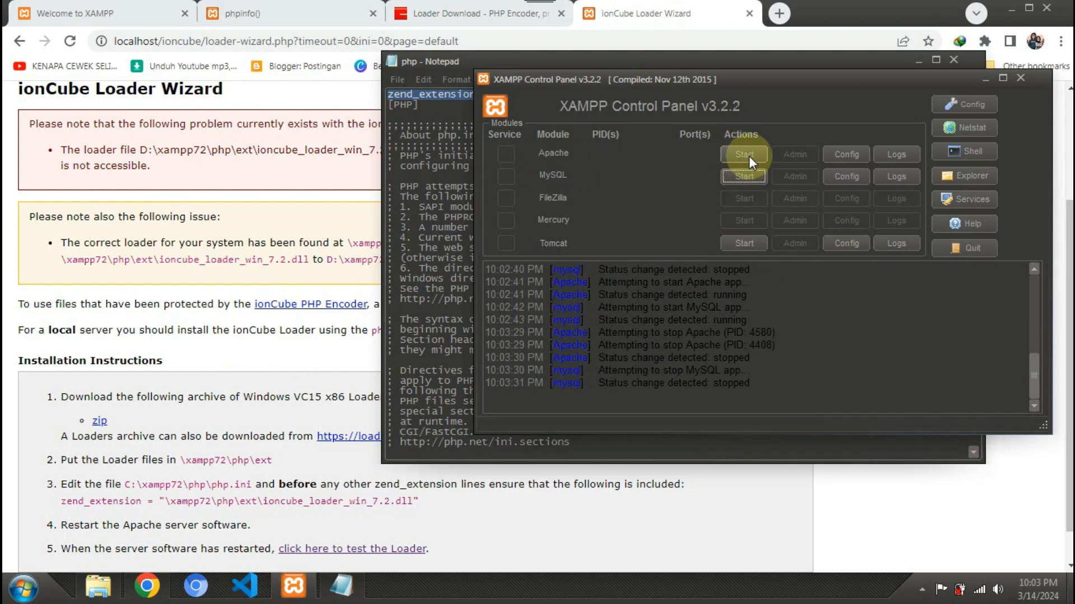
{"action": "left_click", "coordinate": [749, 156]}
{"action": "left_click", "coordinate": [748, 173]}
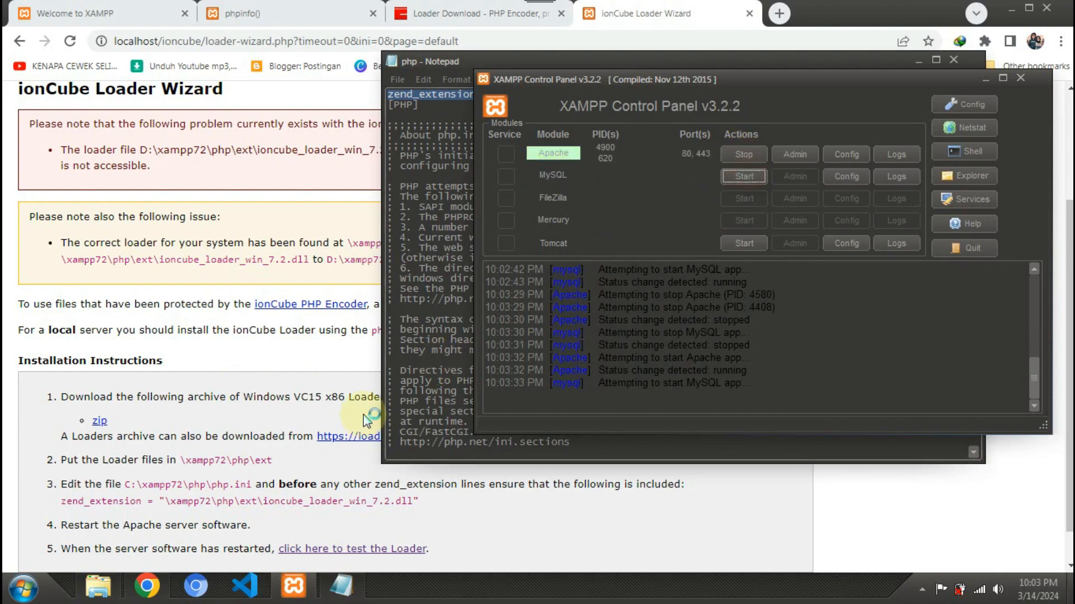
Run the wizard's loader test again and compare the php.ini path with the loader file's folder in File Explorer
{"action": "left_click", "coordinate": [330, 525]}
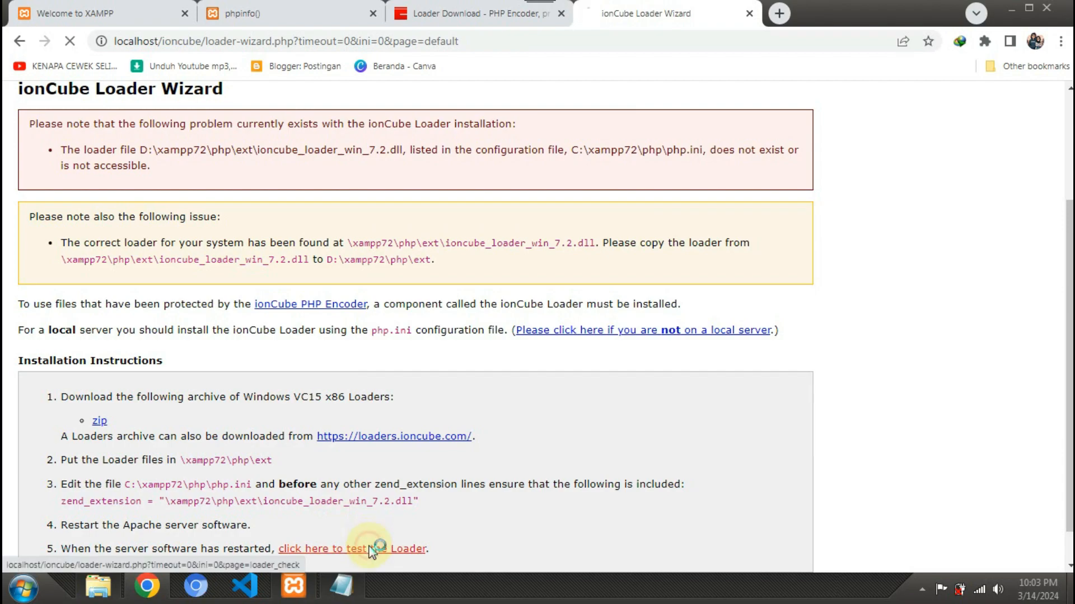
{"action": "left_click", "coordinate": [372, 548]}
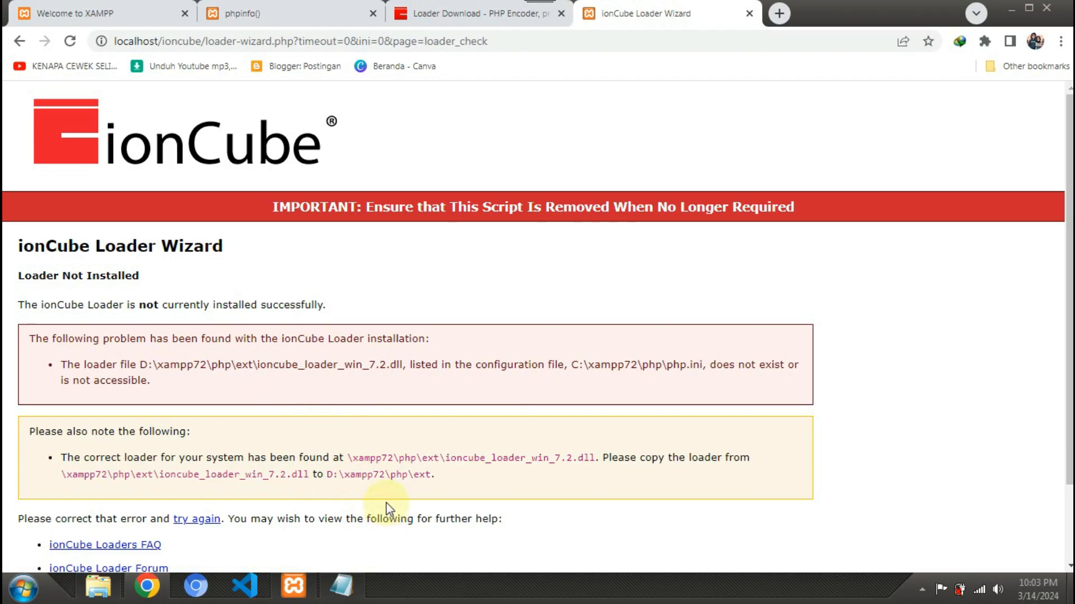
{"action": "left_click", "coordinate": [357, 595]}
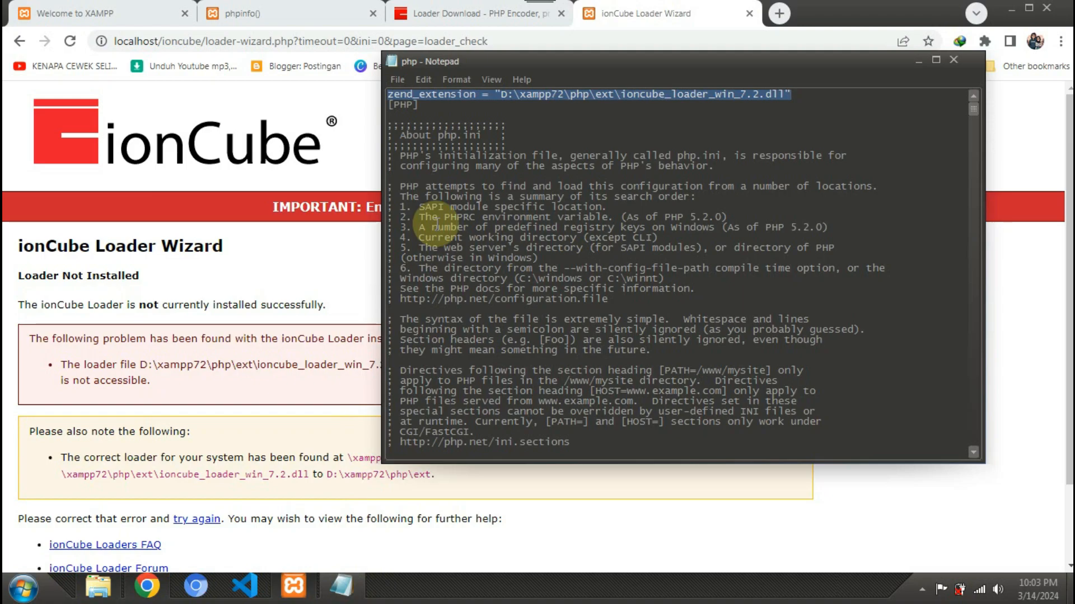
{"action": "left_click", "coordinate": [98, 586]}
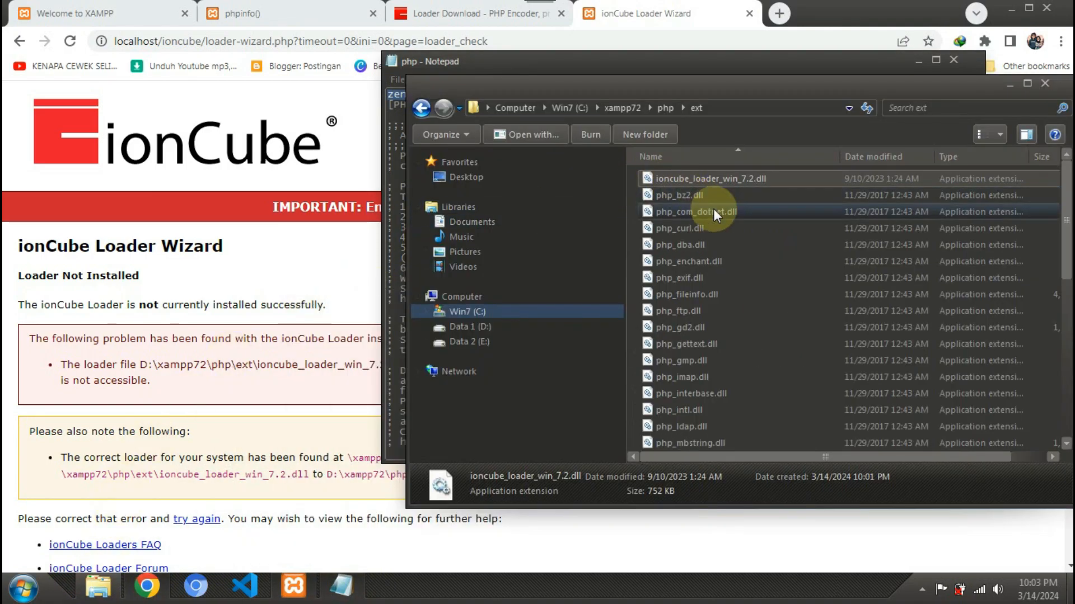
{"action": "left_click", "coordinate": [341, 586]}
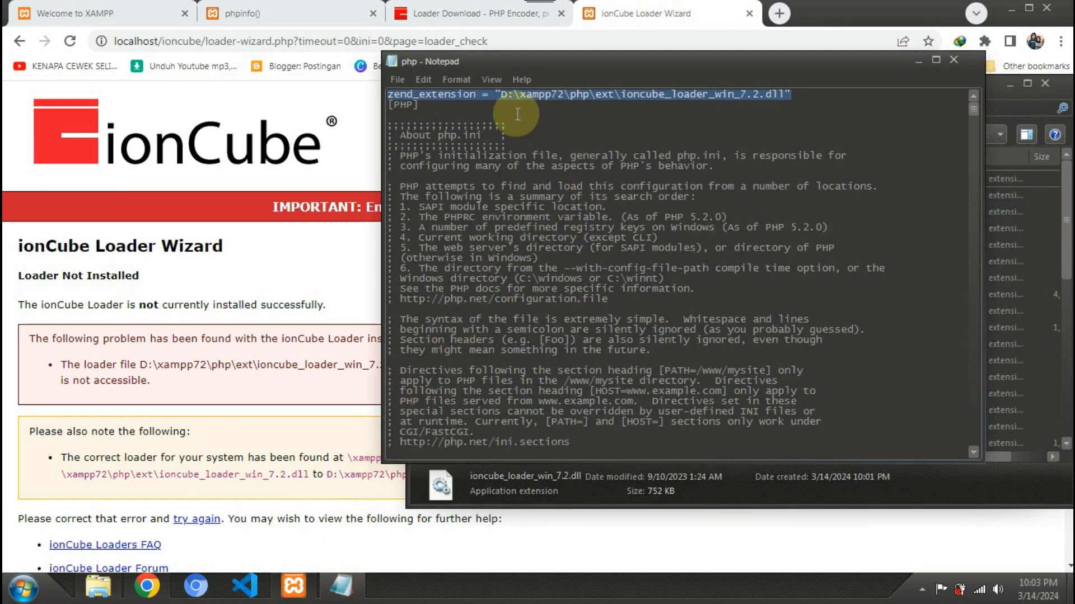
Change the drive letter in php.ini's zend_extension path to c, check it against the Explorer location, and save the file
{"action": "left_click_drag", "start_coordinate": [687, 58], "coordinate": [644, 228]}
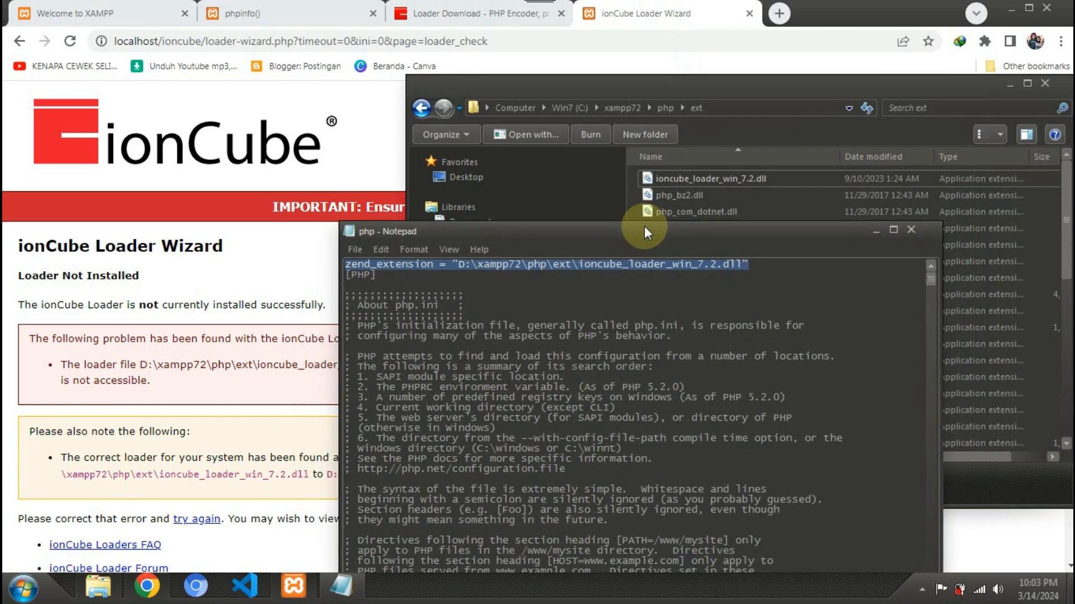
{"action": "left_click", "coordinate": [463, 264]}
{"action": "key", "text": "BackSpace"}
{"action": "type", "text": "c"}
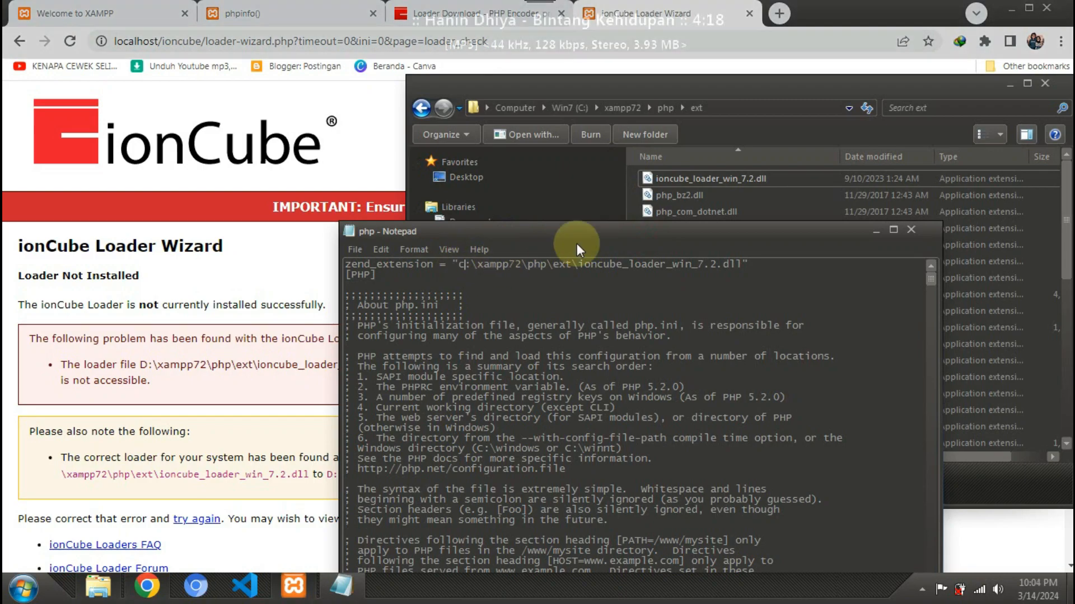
{"action": "left_click", "coordinate": [676, 86]}
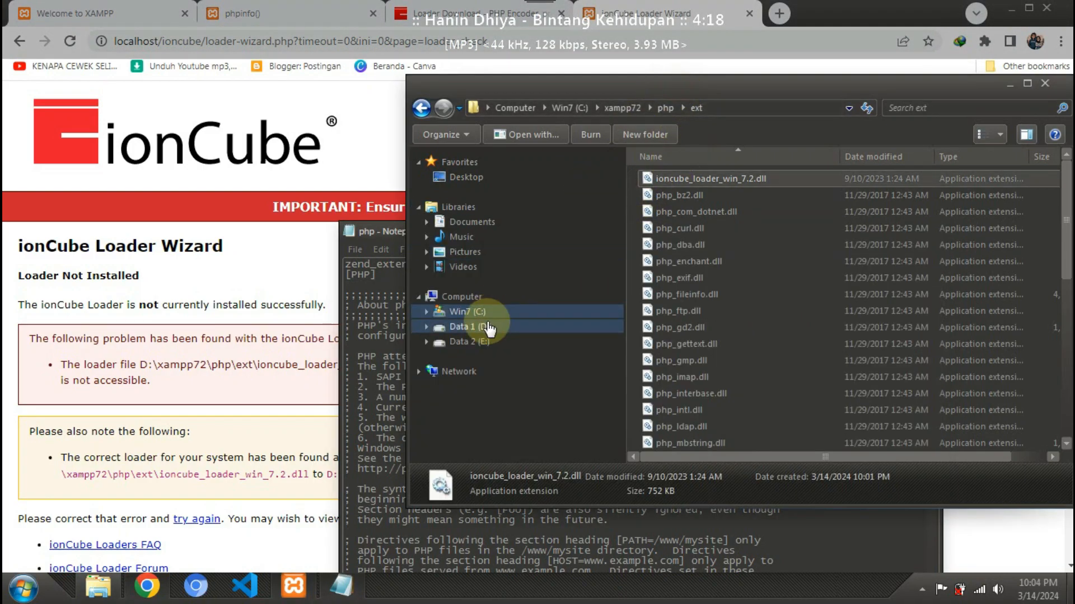
{"action": "left_click", "coordinate": [341, 586]}
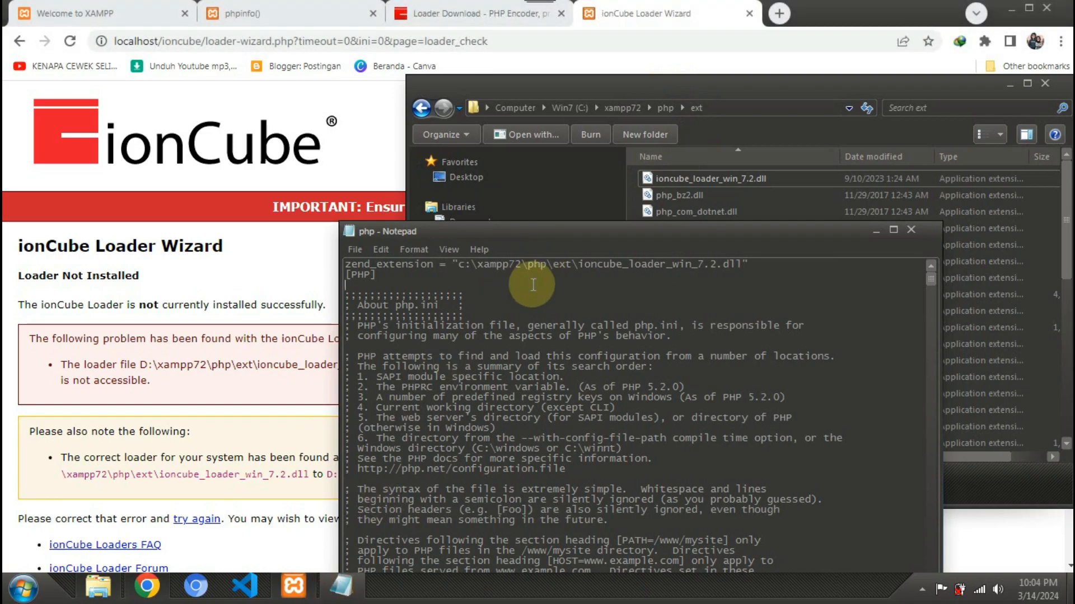
Reload the loader test page in the browser and go back to the start of the Loader Wizard
{"action": "left_click", "coordinate": [247, 266]}
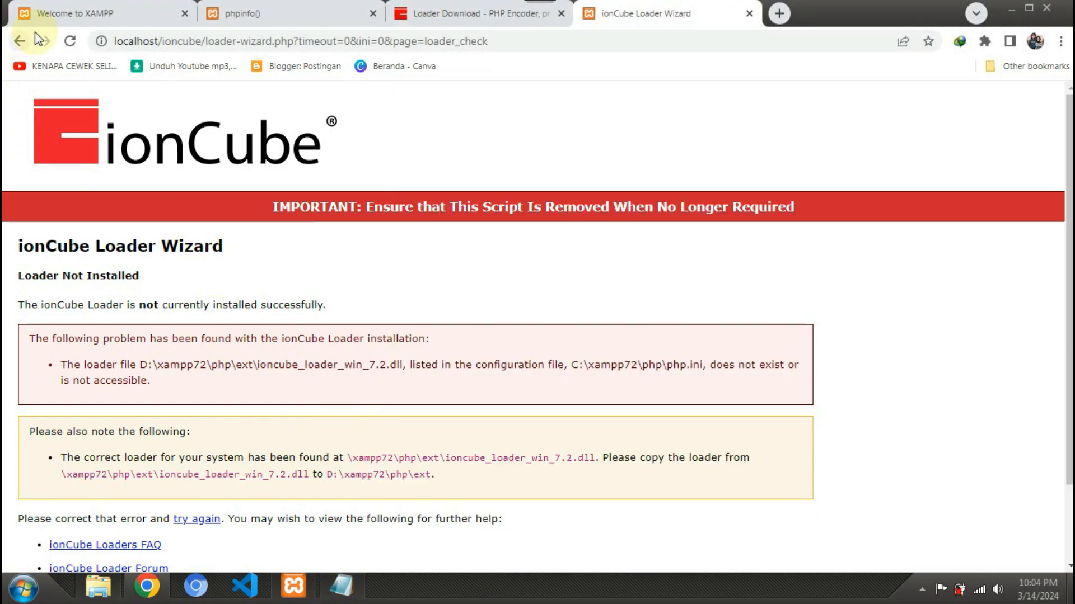
{"action": "left_click", "coordinate": [70, 41]}
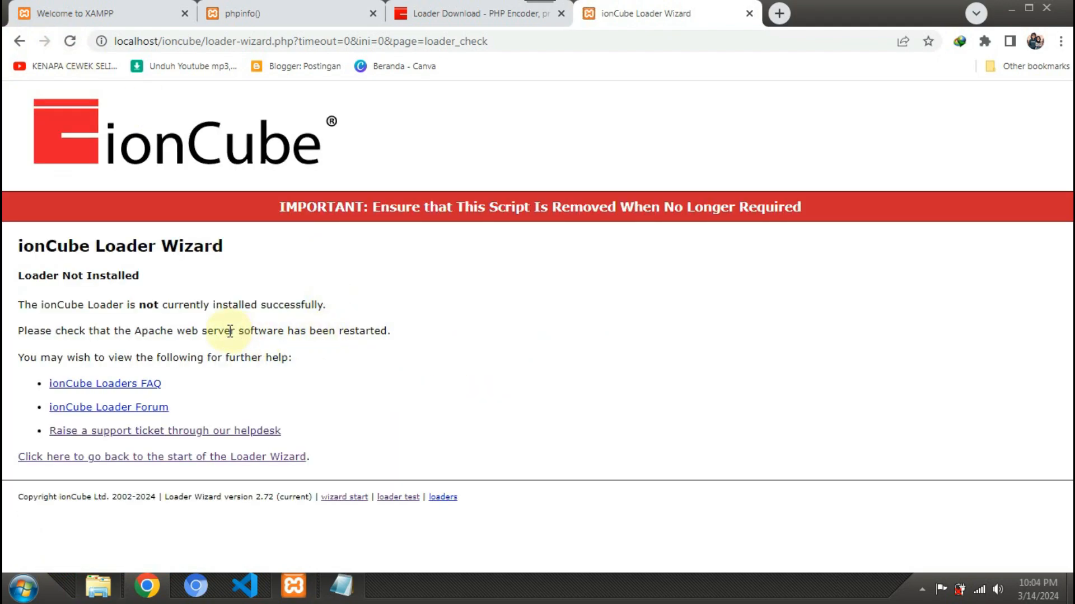
{"action": "left_click", "coordinate": [281, 457]}
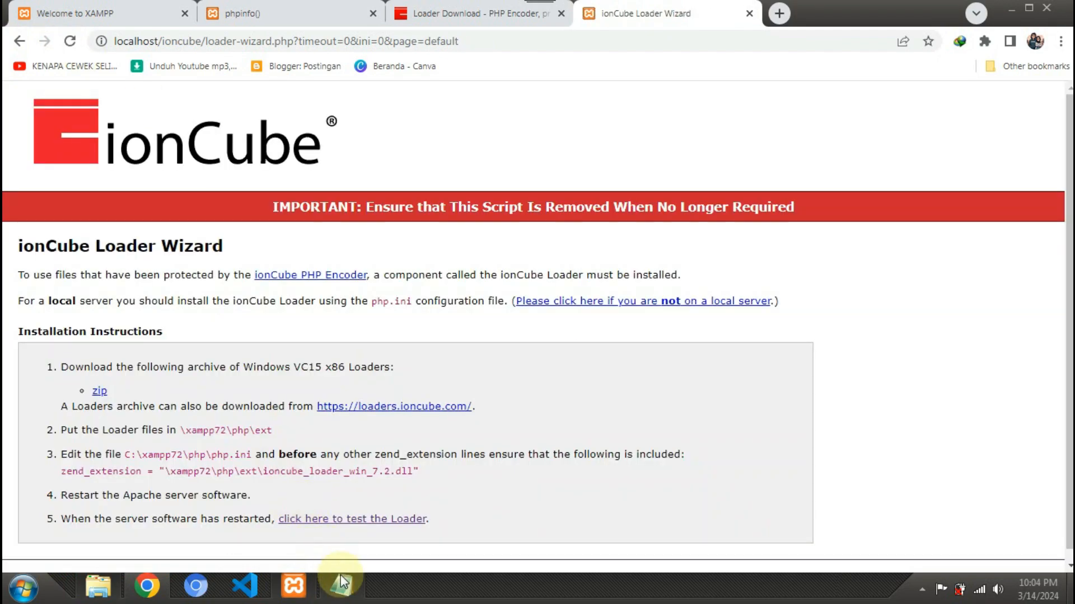
Restart Apache and MySQL from the XAMPP Control Panel to apply the c: loader path
{"action": "left_click", "coordinate": [293, 586]}
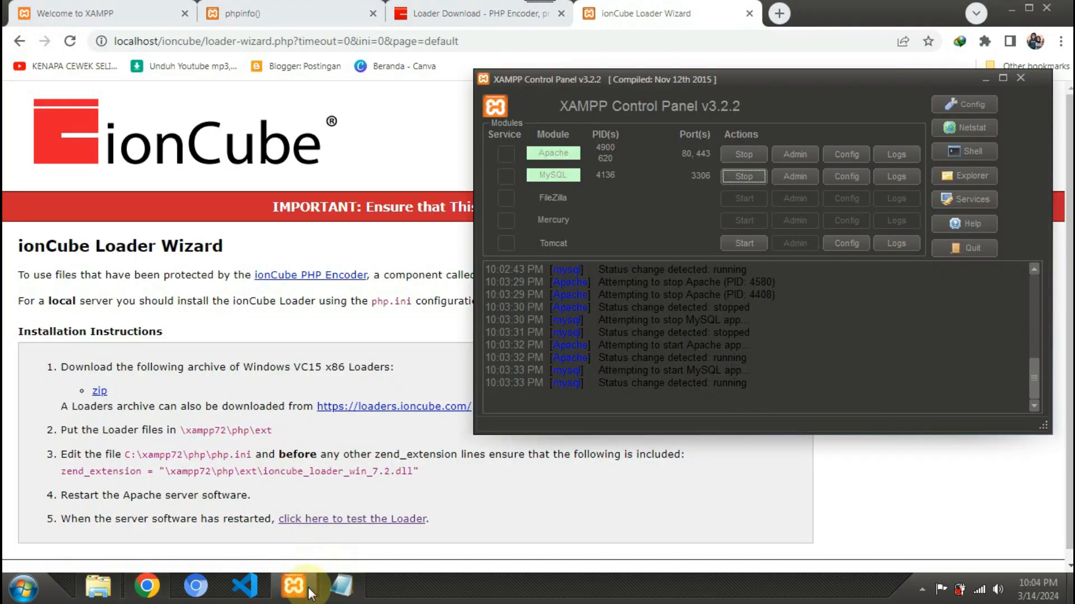
{"action": "left_click", "coordinate": [740, 178]}
{"action": "left_click", "coordinate": [738, 153]}
{"action": "left_click", "coordinate": [740, 175]}
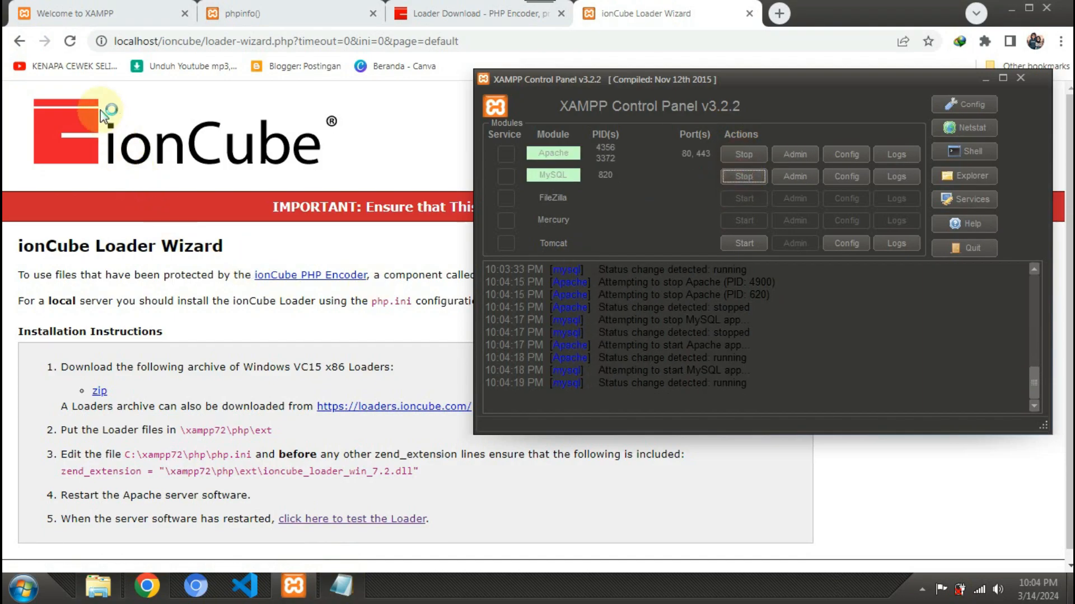
Reload the Loader Wizard page and check the loader's installation status
{"action": "left_click", "coordinate": [69, 41]}
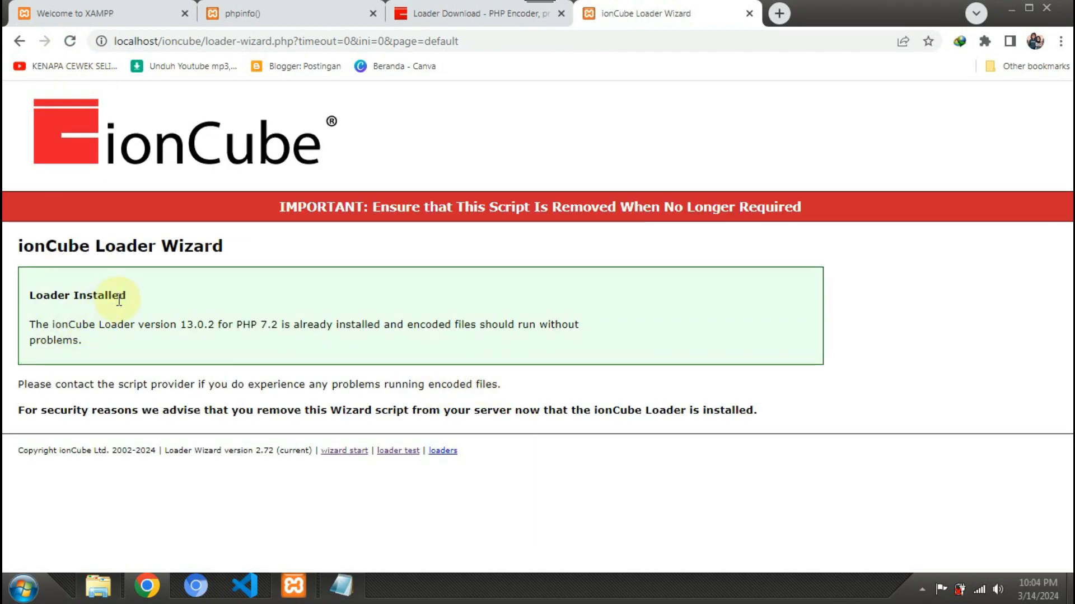
{"action": "left_click_drag", "start_coordinate": [127, 299], "coordinate": [29, 293]}
{"action": "left_click_drag", "start_coordinate": [156, 285], "coordinate": [28, 291]}
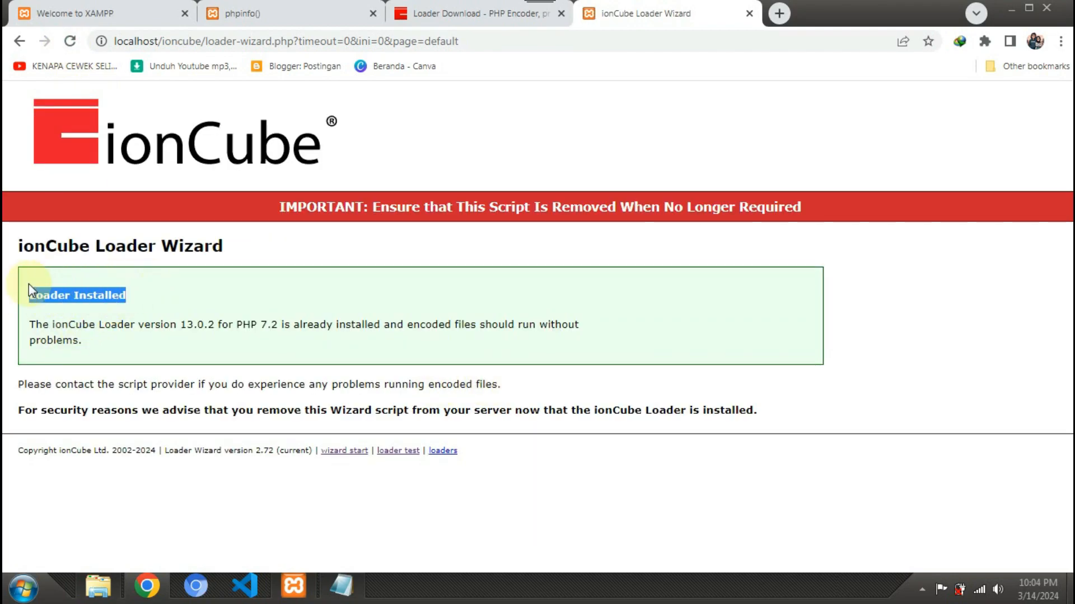
Compare the drive letter in php.ini's zend_extension path with the XAMPP drive in Explorer, and return to the Loader Wizard page
{"action": "left_click", "coordinate": [341, 586]}
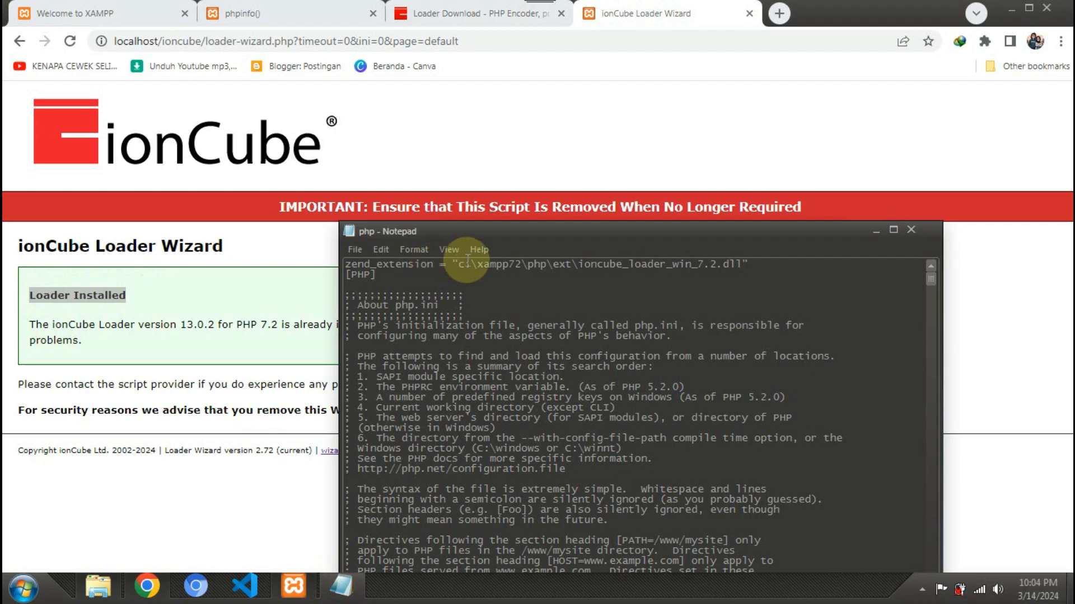
{"action": "left_click_drag", "start_coordinate": [468, 260], "coordinate": [454, 261]}
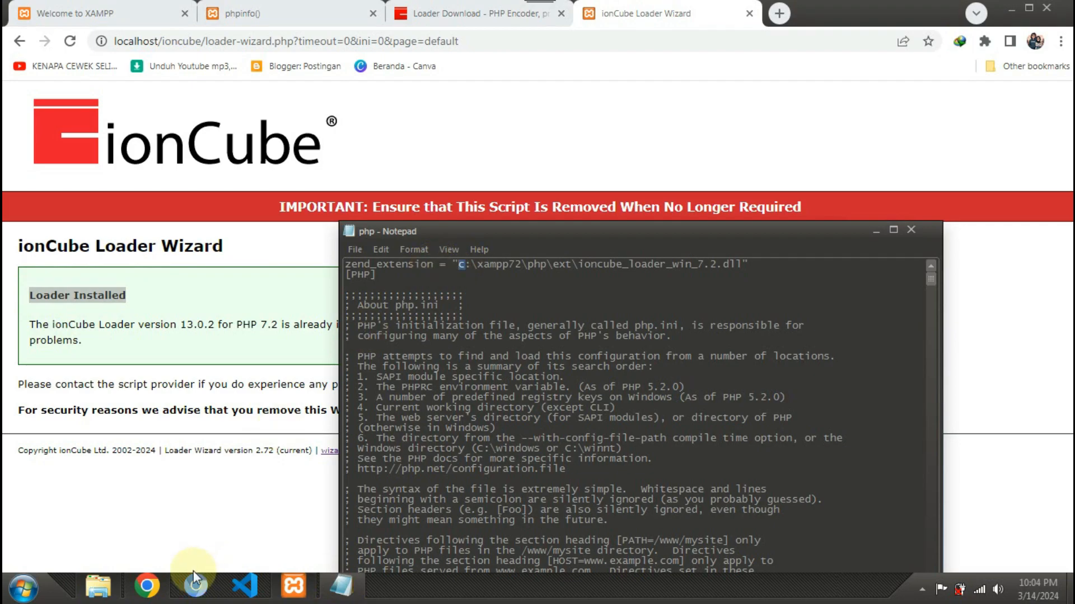
{"action": "left_click", "coordinate": [98, 586]}
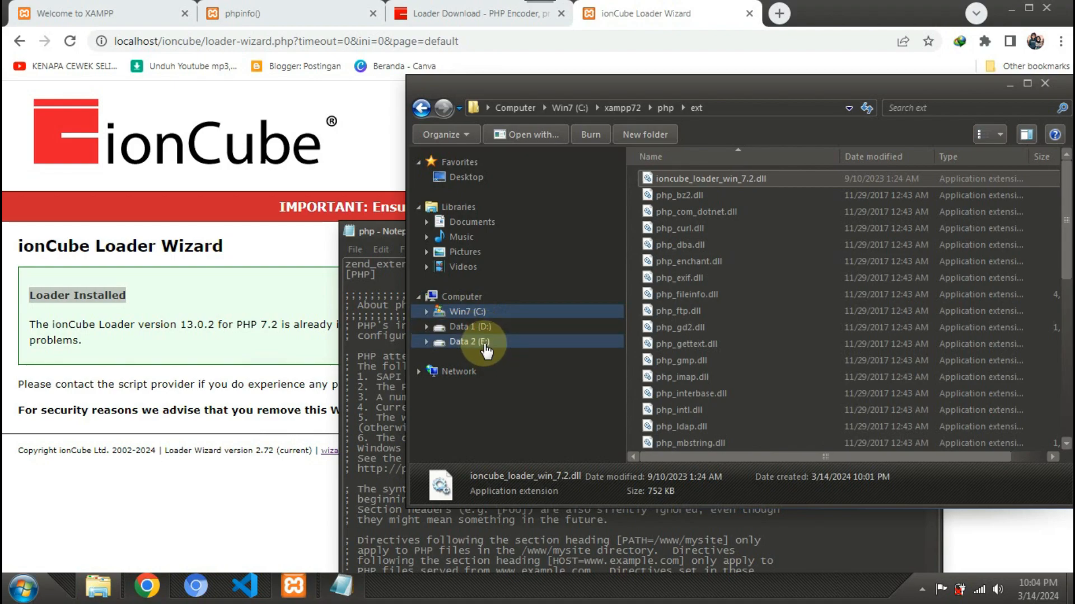
{"action": "left_click", "coordinate": [168, 549]}
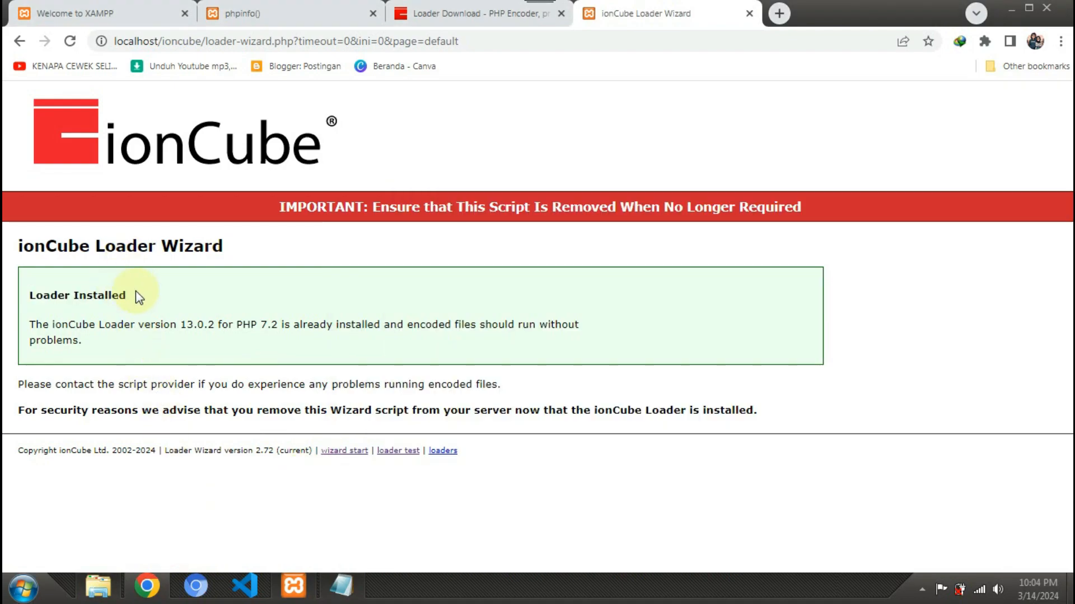
Reload the phpinfo() page and examine the Zend Engine section for the ionCube PHP Loader entry
{"action": "left_click", "coordinate": [282, 8]}
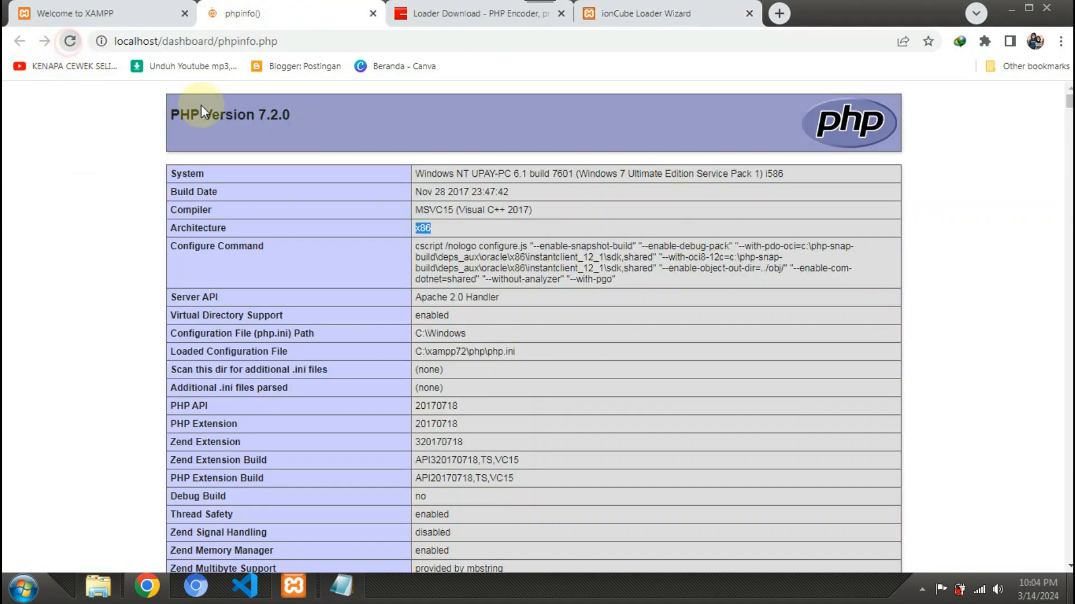
{"action": "scroll", "coordinate": [534, 299], "scroll_direction": "down", "scroll_amount": 5}
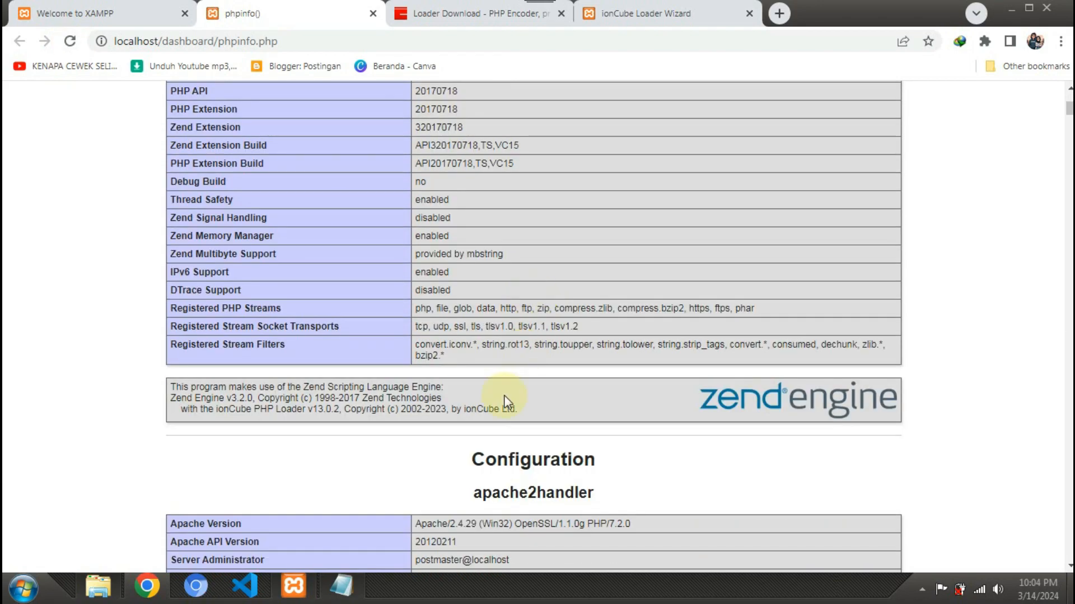
{"action": "left_click_drag", "start_coordinate": [178, 409], "coordinate": [527, 412]}
{"action": "left_click", "coordinate": [526, 412]}
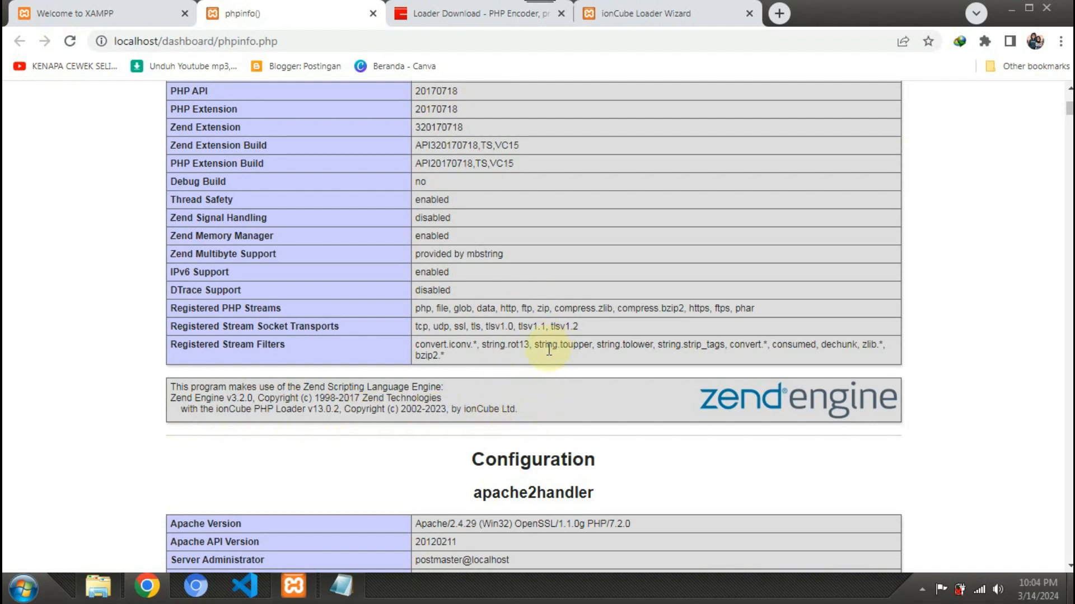
{"action": "scroll", "coordinate": [549, 343], "scroll_direction": "down", "scroll_amount": 2}
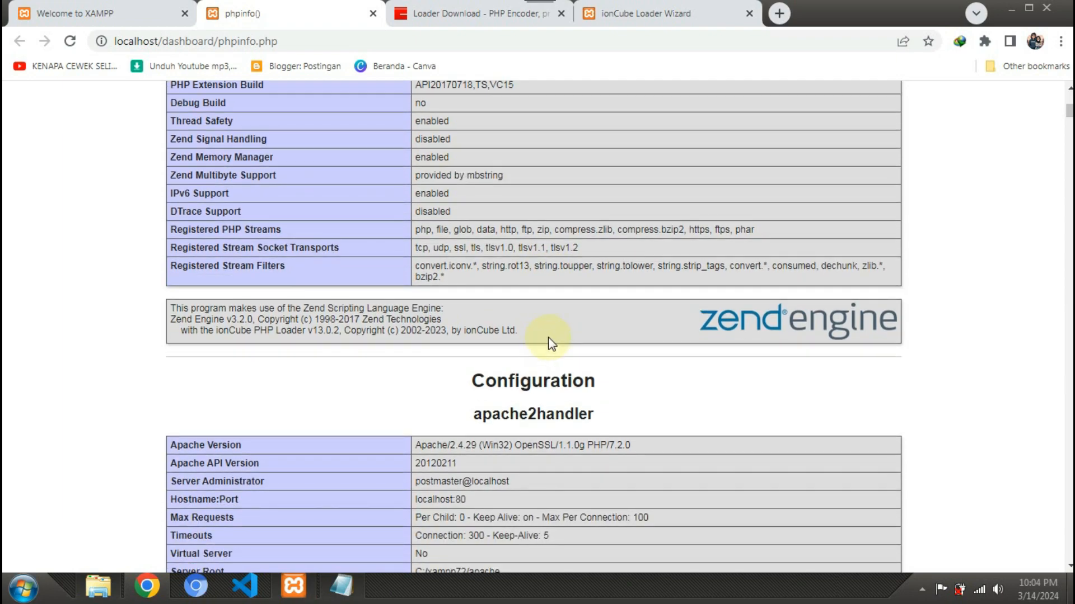